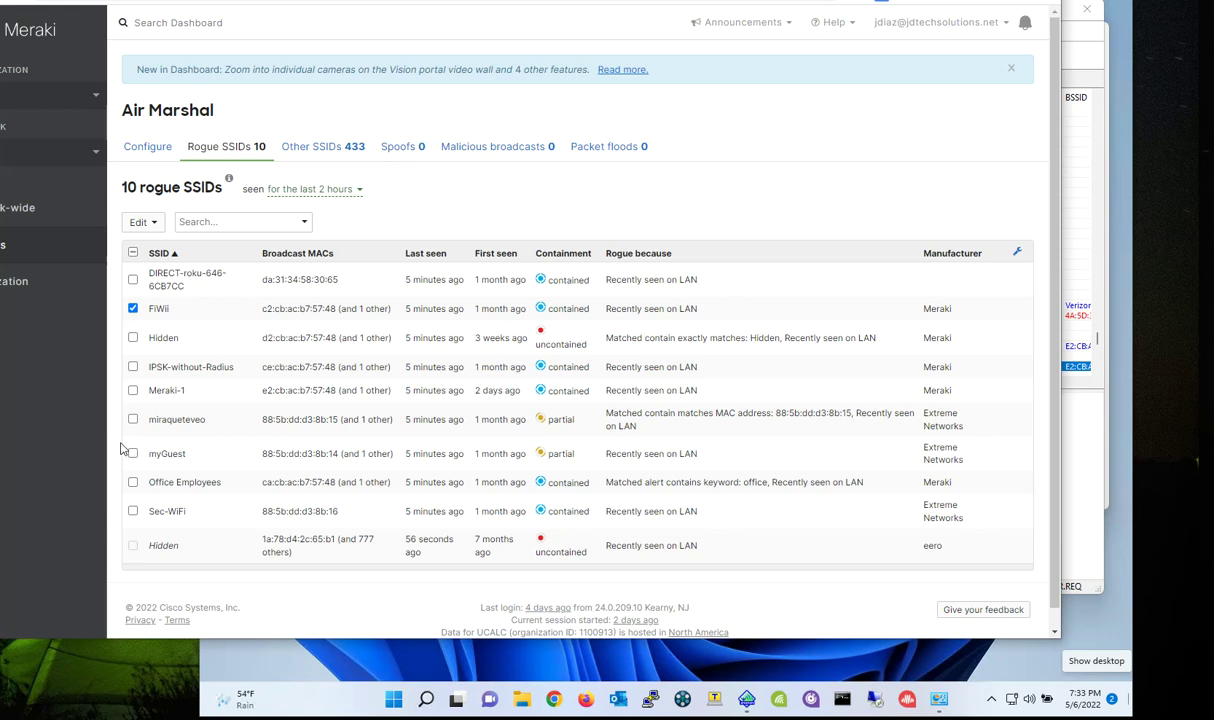
Step: Review the rogue SSIDs and other SSIDs lists in Air Marshal, returning to the rogue list
{"action": "mouse_move", "coordinate": [5, 243]}
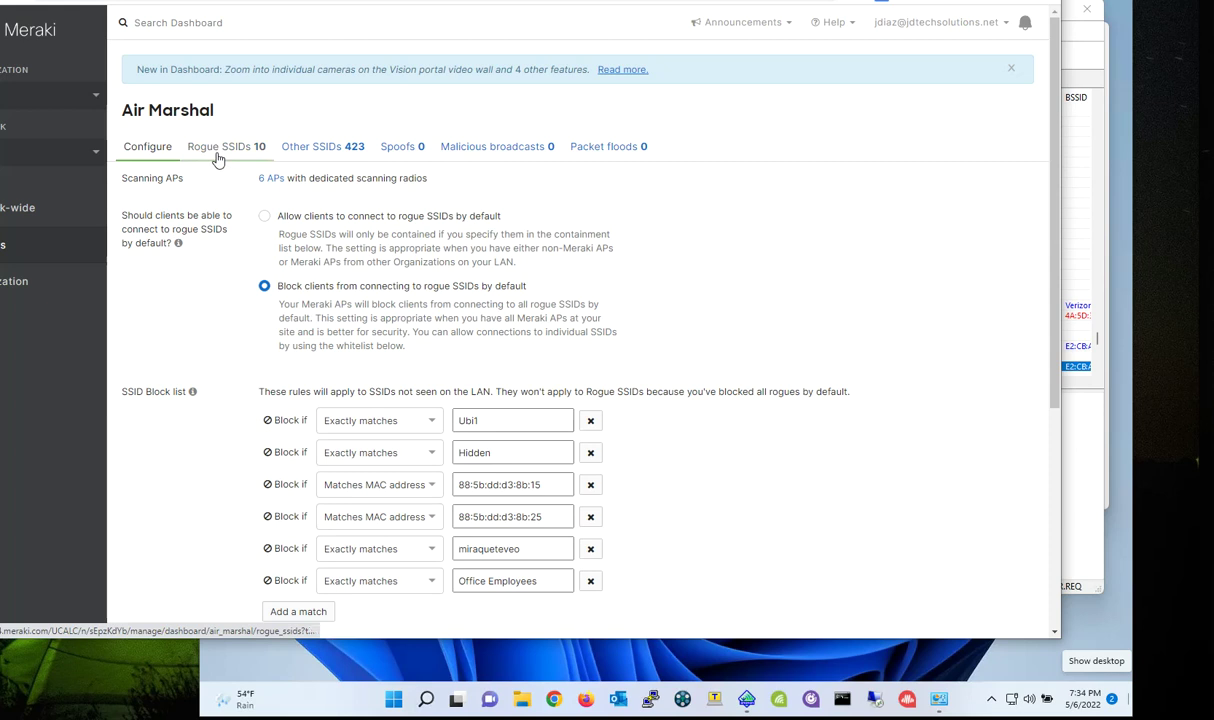
{"action": "left_click", "coordinate": [218, 150]}
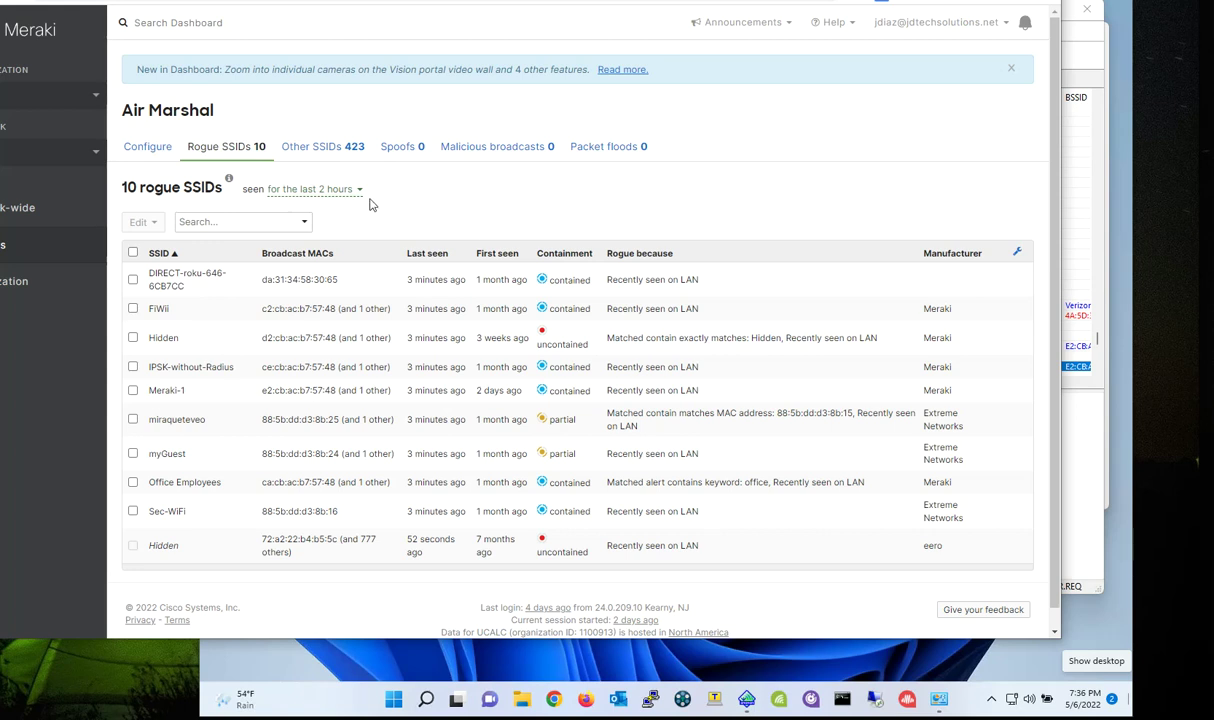
{"action": "left_click", "coordinate": [316, 152]}
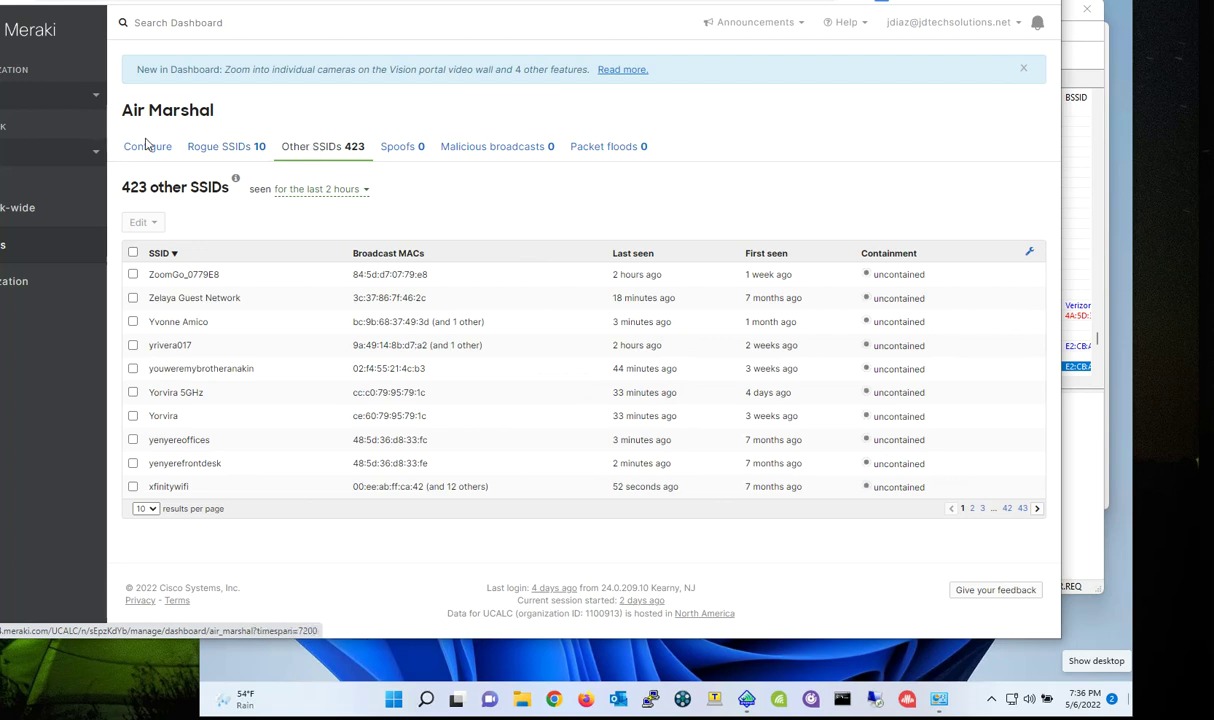
{"action": "left_click", "coordinate": [221, 156]}
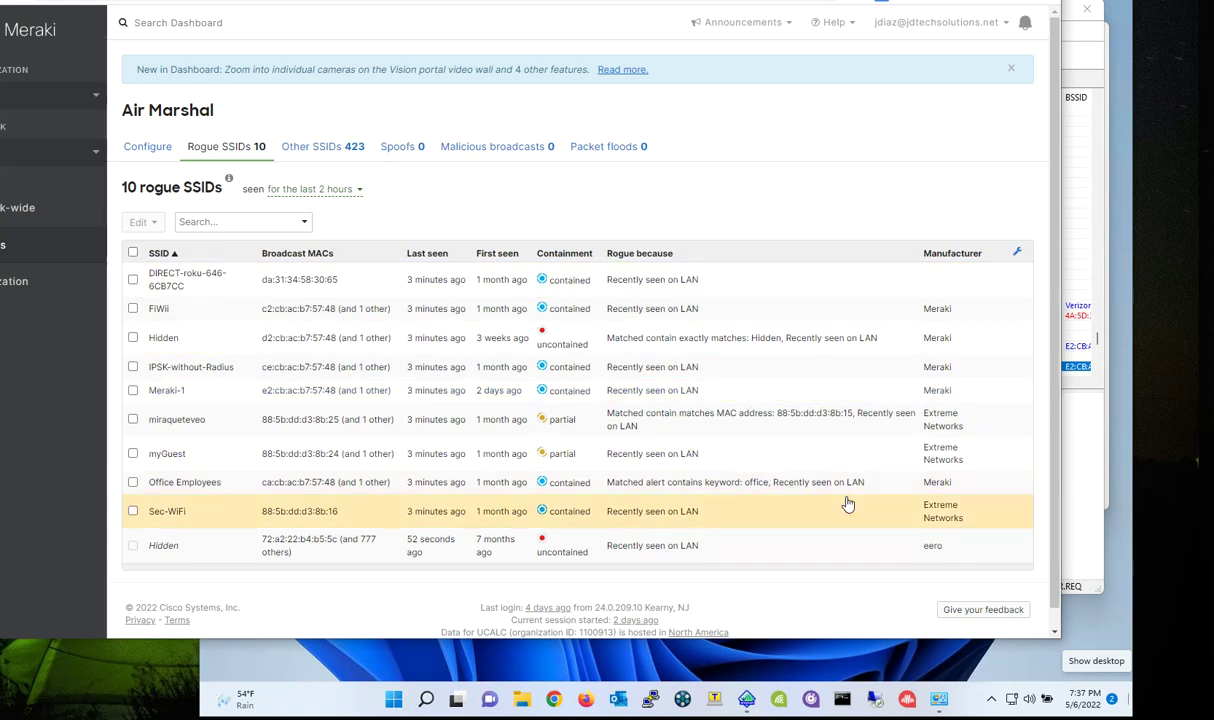
Step: Switch to CommView for WiFi, minimizing the extra browser window, and view the packets around the selected MNGT/DEAUTH frame
{"action": "left_click", "coordinate": [1085, 520]}
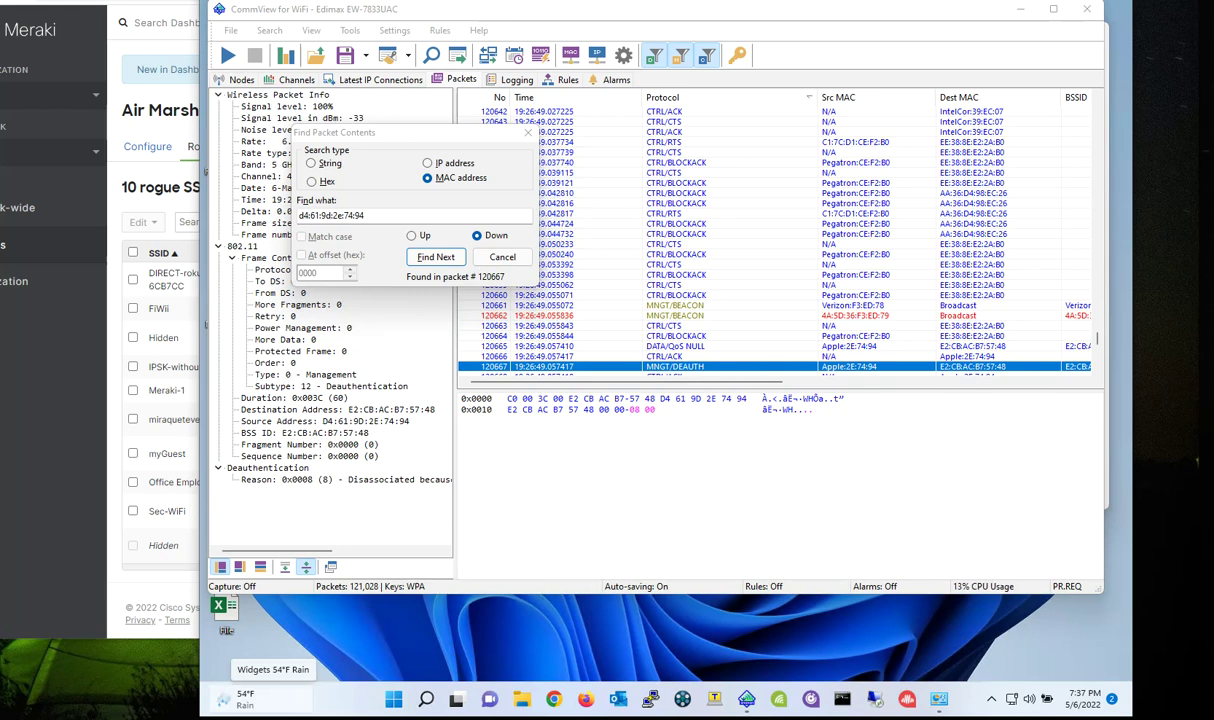
{"action": "key", "text": "alt+Tab"}
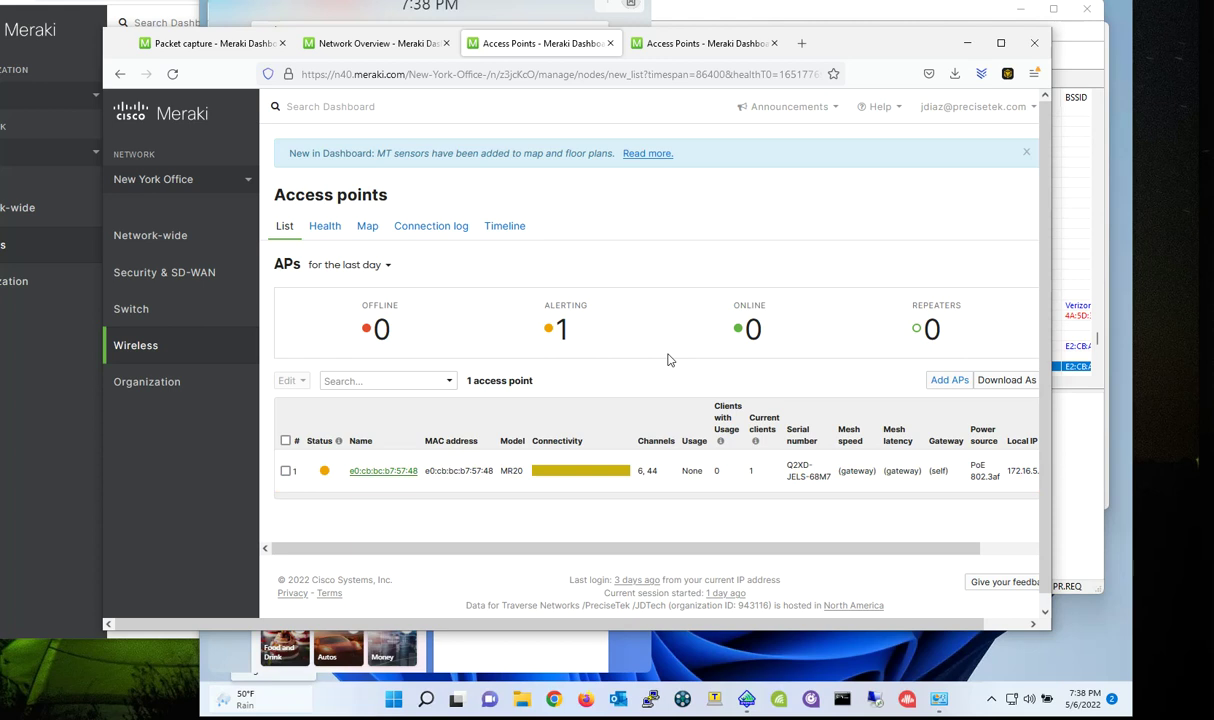
{"action": "left_click", "coordinate": [966, 44]}
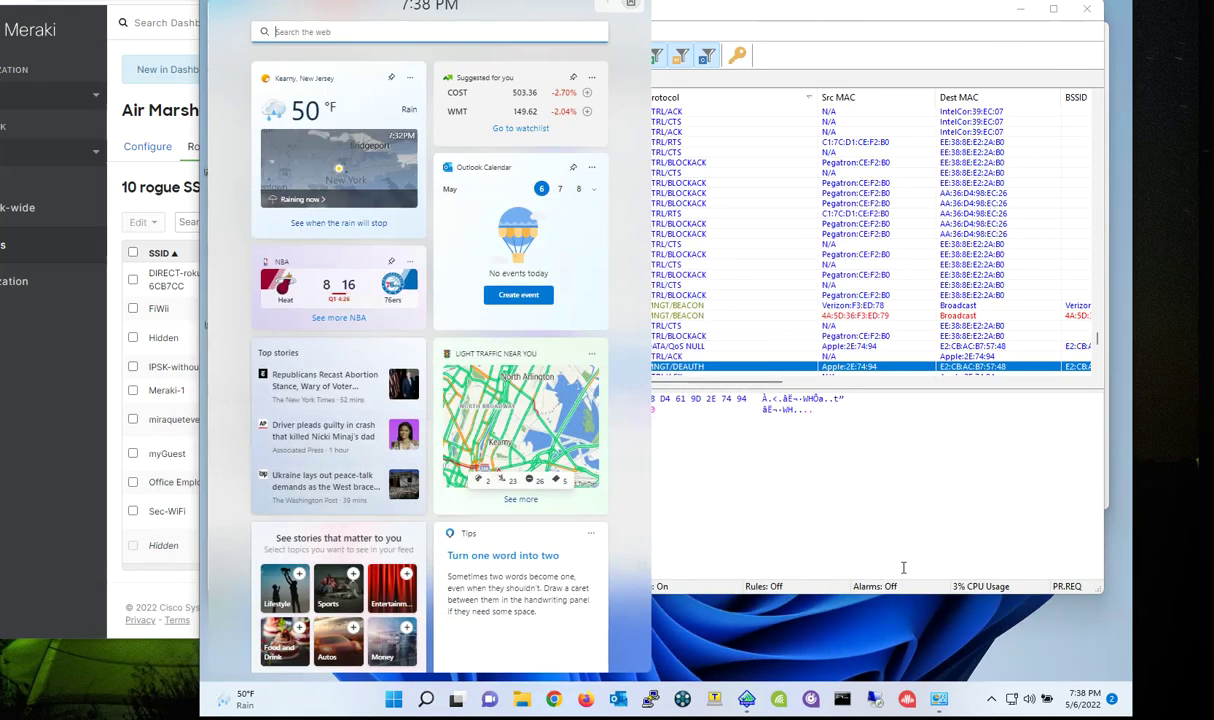
{"action": "left_click", "coordinate": [882, 513]}
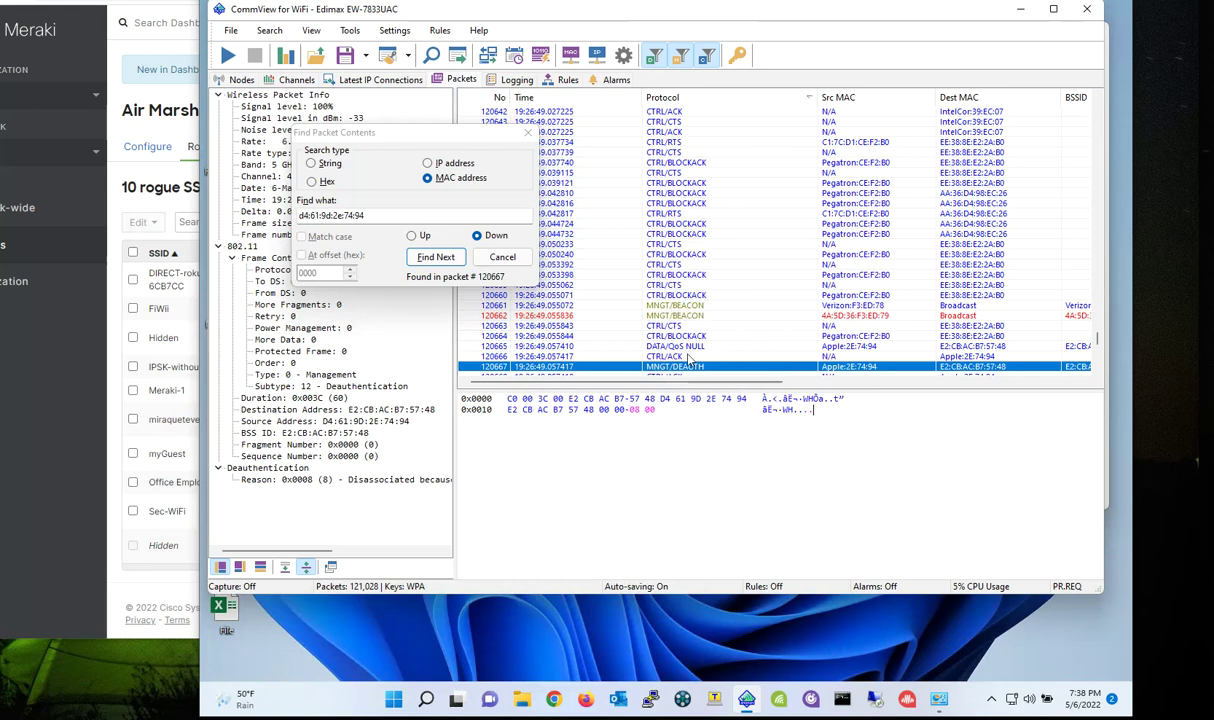
{"action": "scroll", "coordinate": [724, 372], "scroll_direction": "down", "scroll_amount": 1}
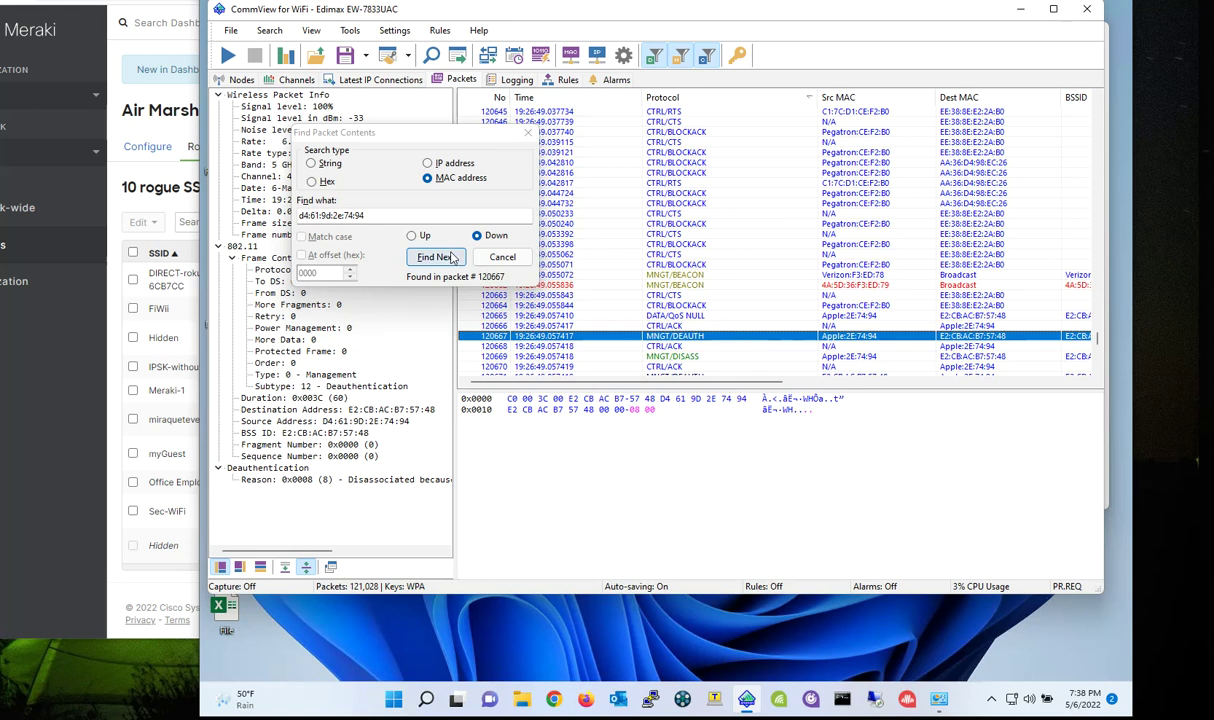
Step: Search upward through the captured packets for earlier frames involving MAC address d4:61:9d:2e:74:94
{"action": "left_click", "coordinate": [412, 236]}
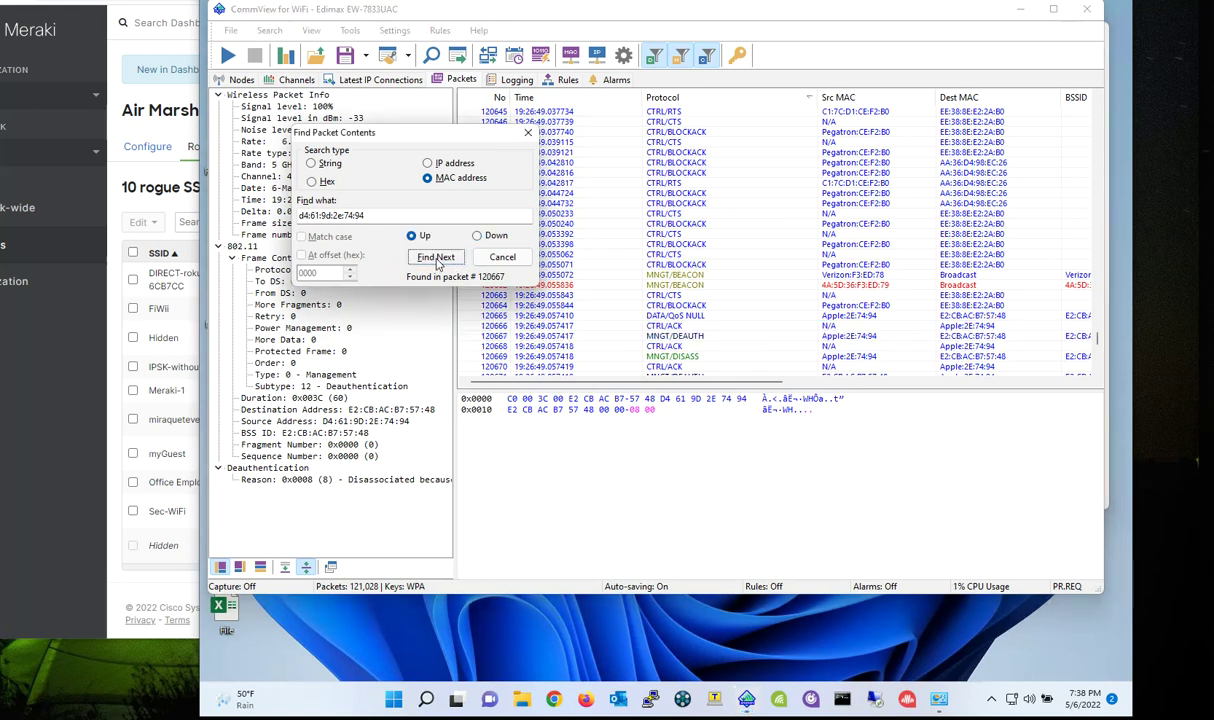
{"action": "left_click", "coordinate": [433, 259]}
{"action": "left_click", "coordinate": [435, 260]}
{"action": "left_click", "coordinate": [436, 260]}
{"action": "left_click", "coordinate": [436, 260]}
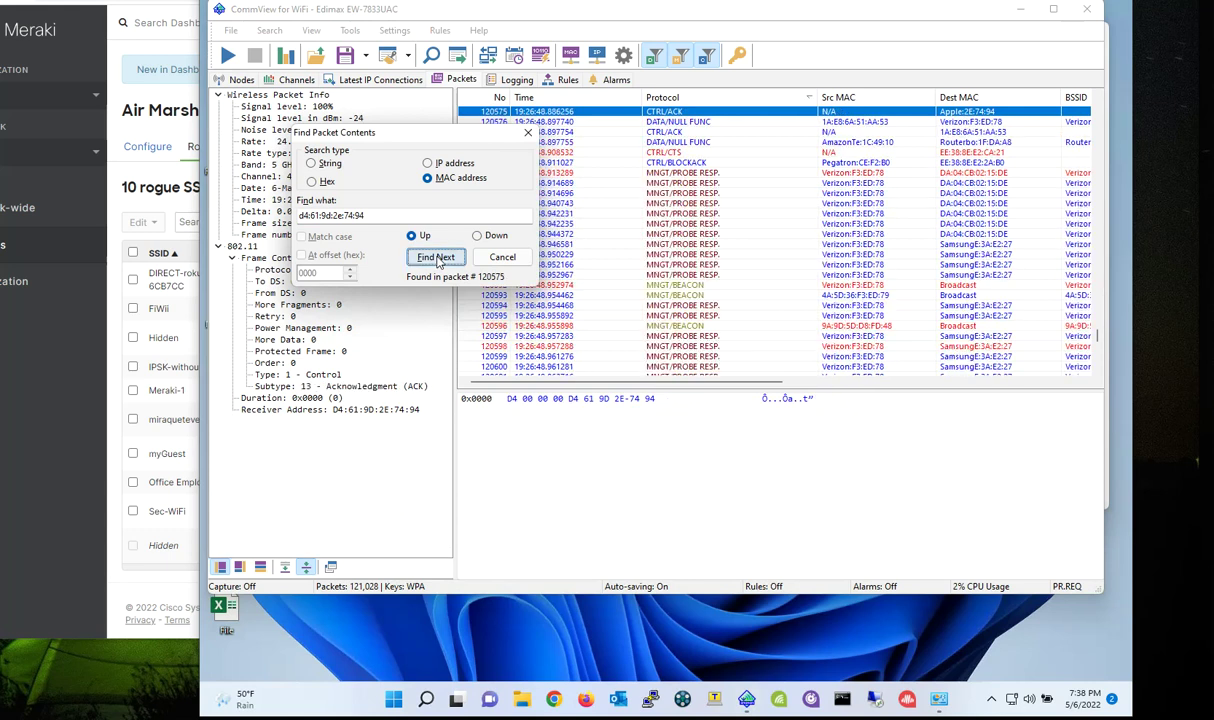
{"action": "left_click", "coordinate": [436, 260]}
{"action": "left_click", "coordinate": [437, 260]}
{"action": "left_click", "coordinate": [437, 260]}
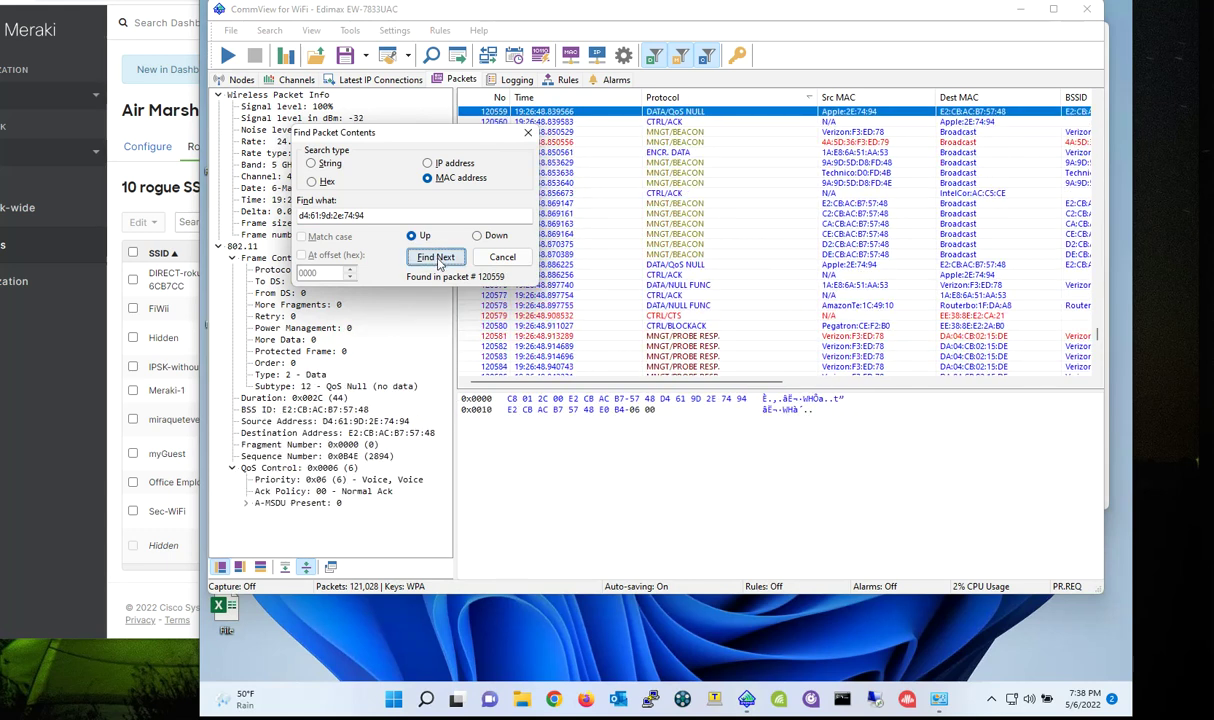
{"action": "left_click", "coordinate": [437, 260]}
{"action": "left_click", "coordinate": [437, 260]}
{"action": "left_click", "coordinate": [437, 260]}
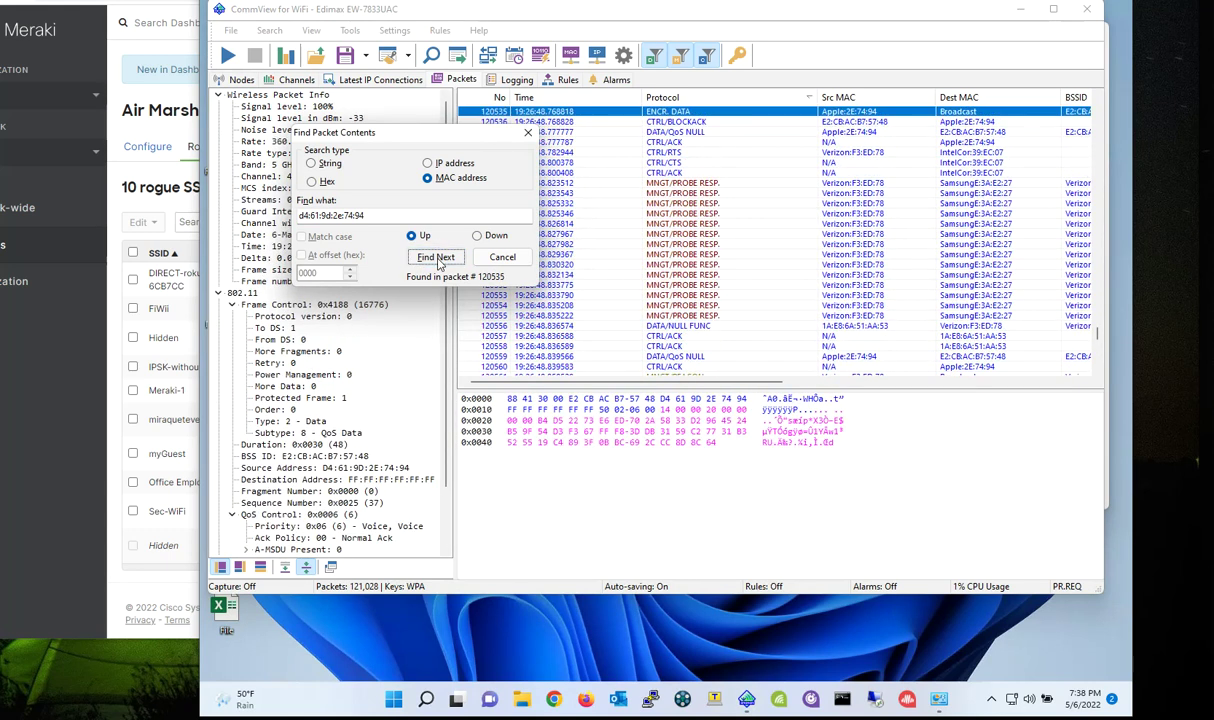
{"action": "left_click", "coordinate": [437, 260]}
{"action": "left_click", "coordinate": [437, 260]}
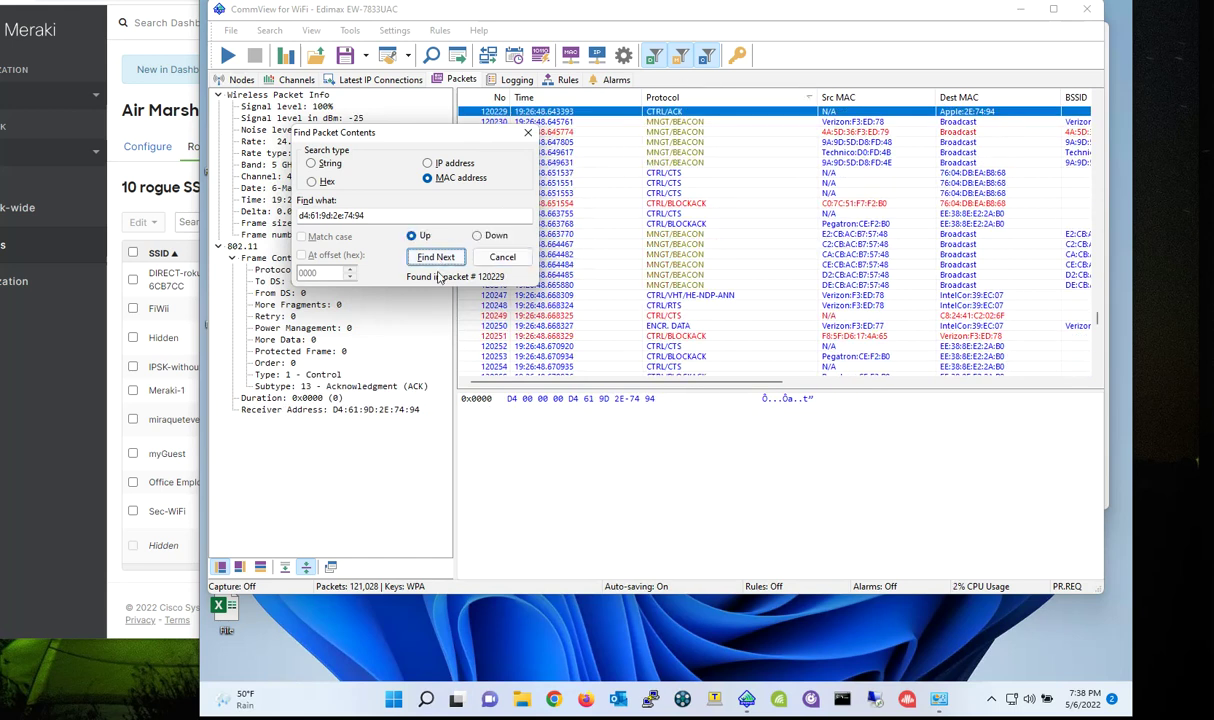
Step: Search downward for the same MAC address, stepping through its frames past the client's MNGT/DEAUTH packet
{"action": "left_click", "coordinate": [482, 237]}
{"action": "left_click", "coordinate": [443, 261]}
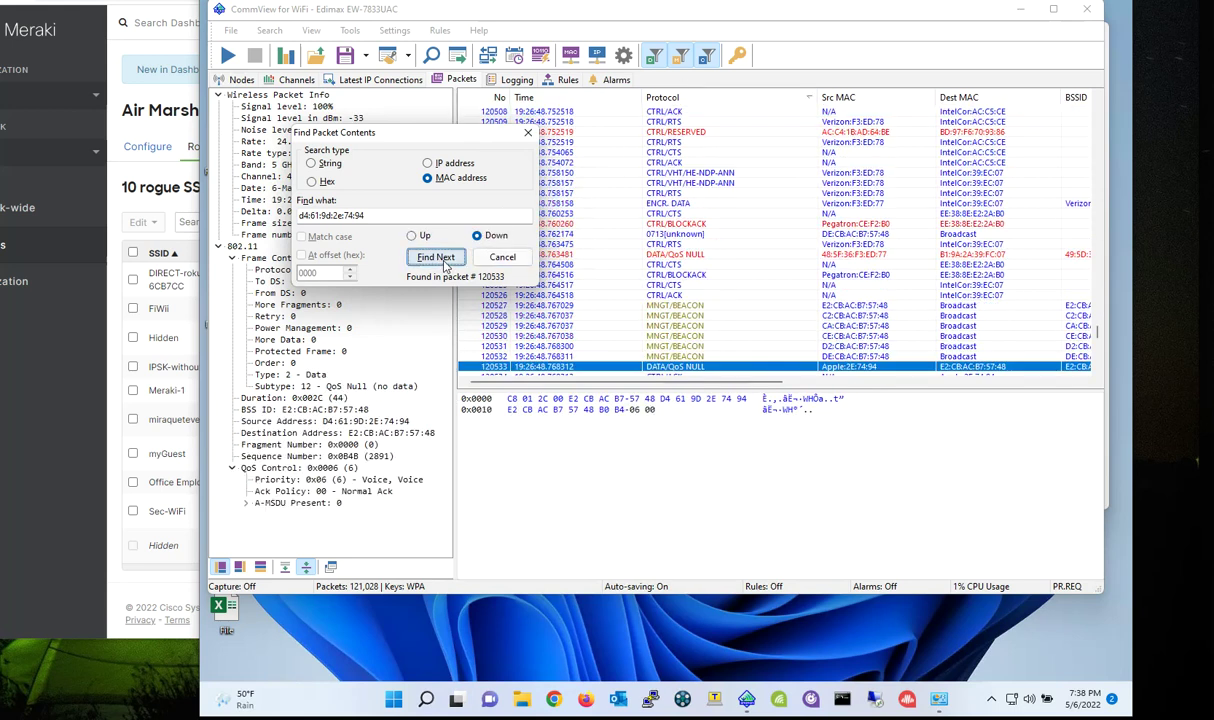
{"action": "left_click", "coordinate": [437, 258]}
{"action": "left_click", "coordinate": [437, 258]}
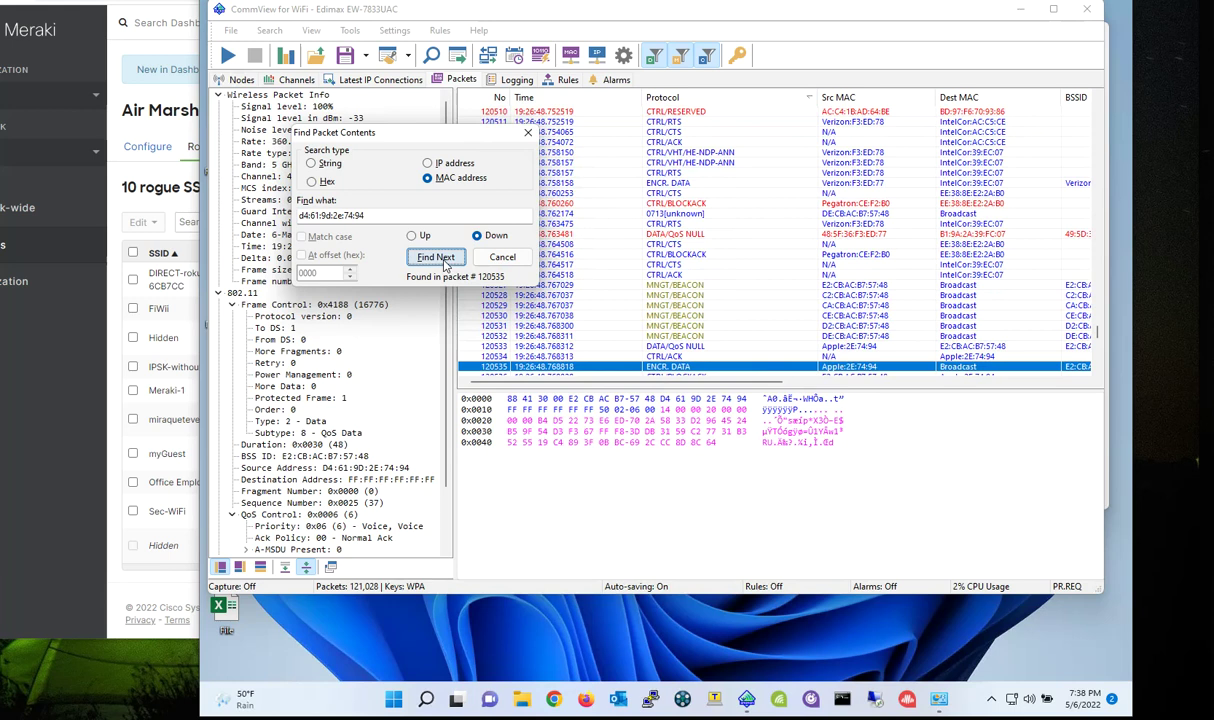
{"action": "left_click", "coordinate": [437, 258]}
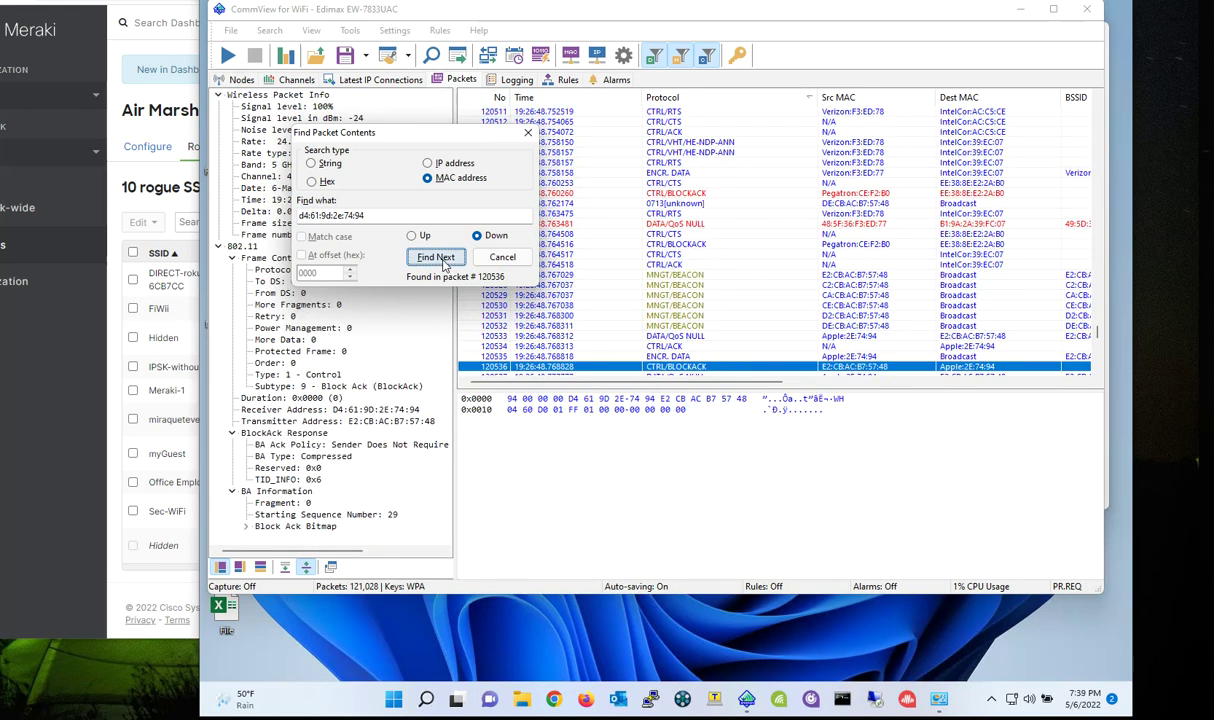
{"action": "left_click", "coordinate": [437, 258]}
{"action": "left_click", "coordinate": [437, 258]}
{"action": "left_click", "coordinate": [437, 258]}
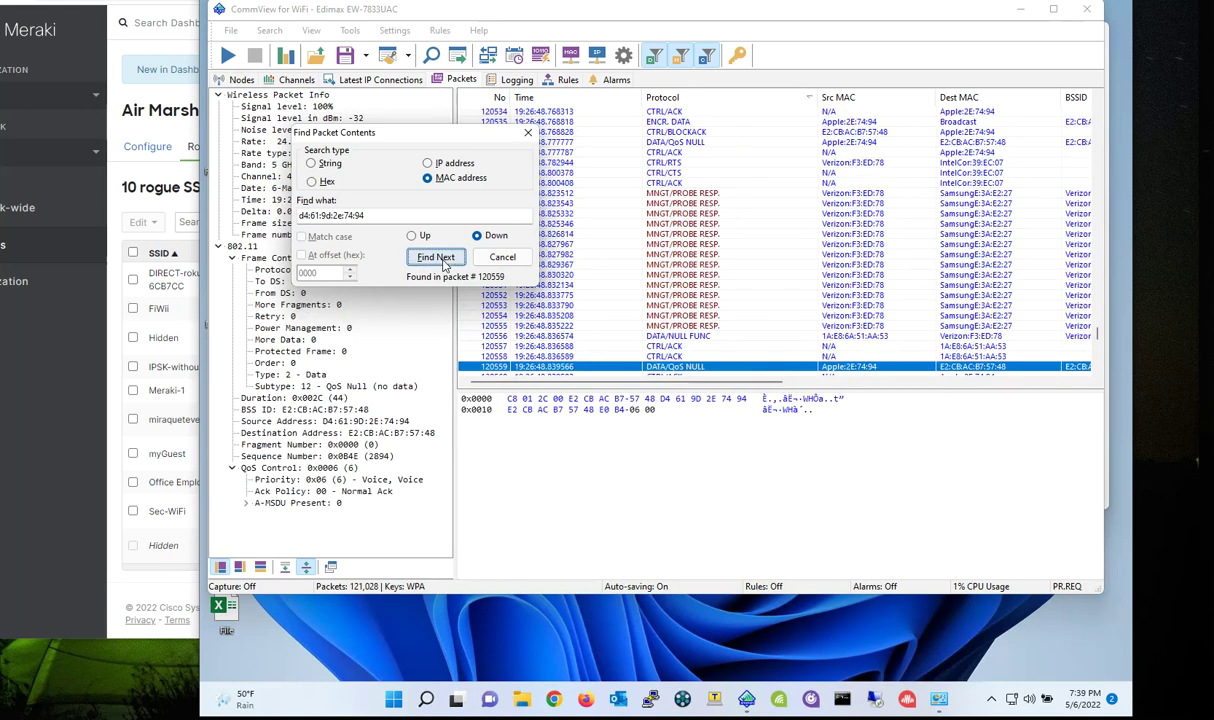
{"action": "left_click", "coordinate": [437, 258]}
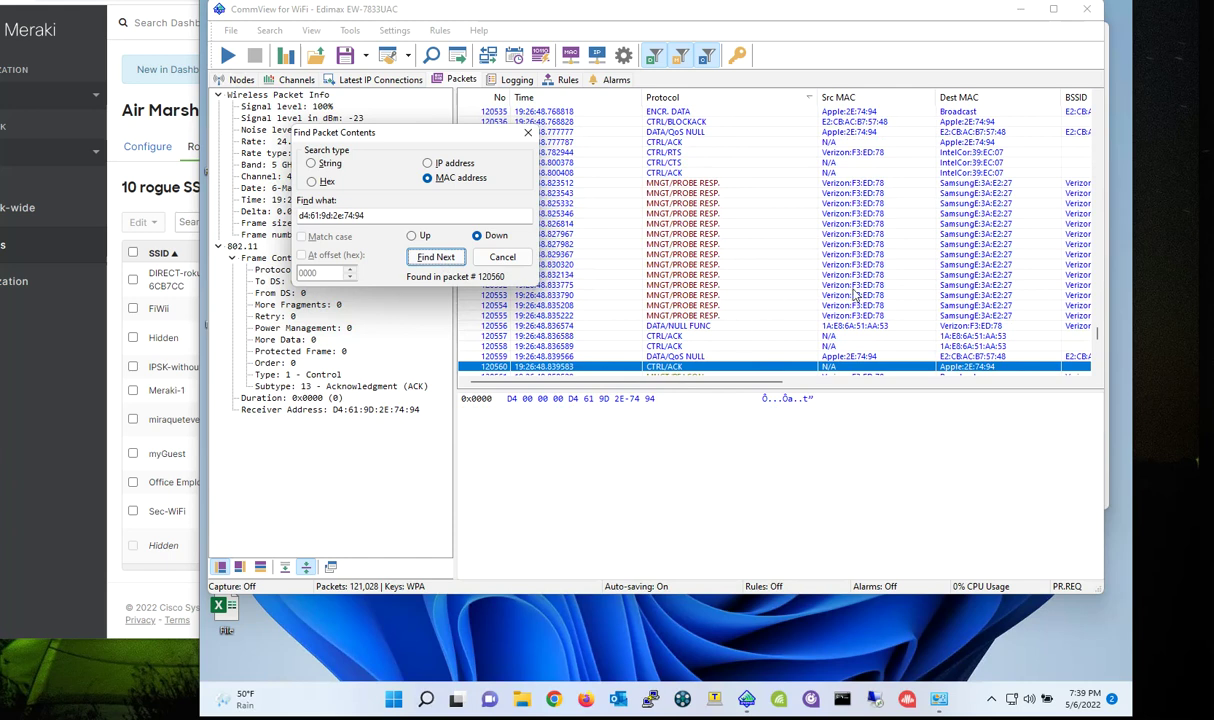
{"action": "left_click", "coordinate": [436, 258]}
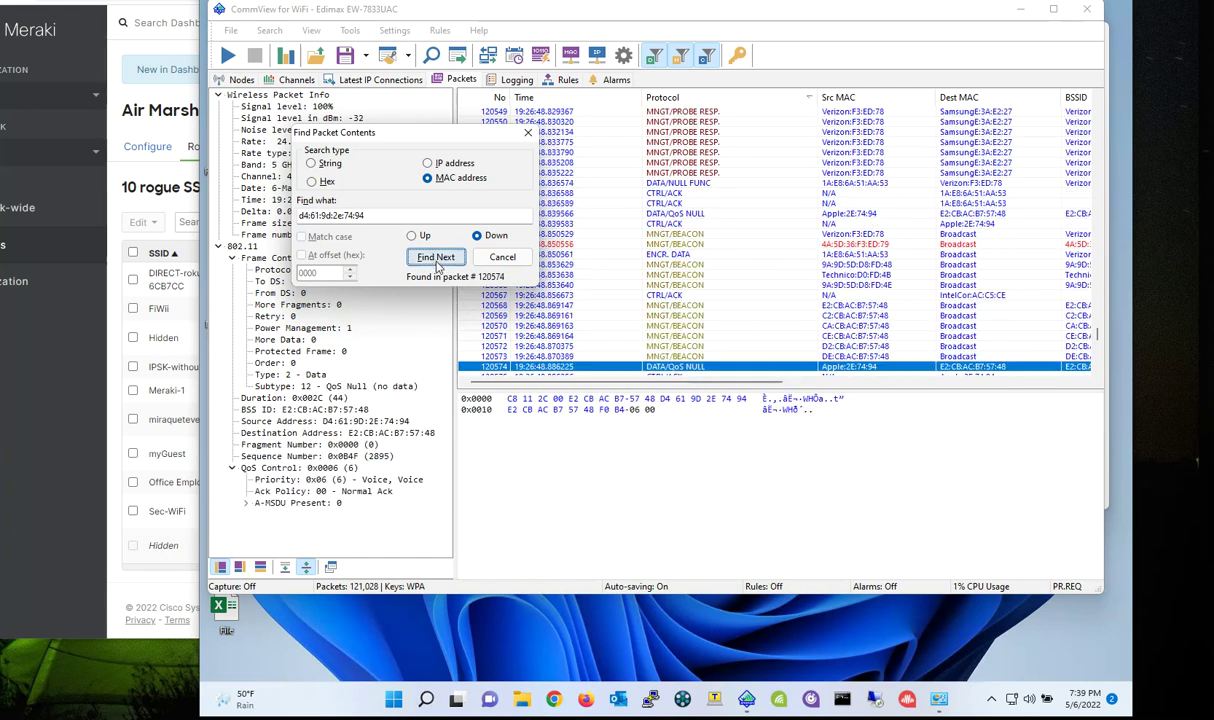
{"action": "left_click", "coordinate": [436, 260]}
{"action": "left_click", "coordinate": [437, 262]}
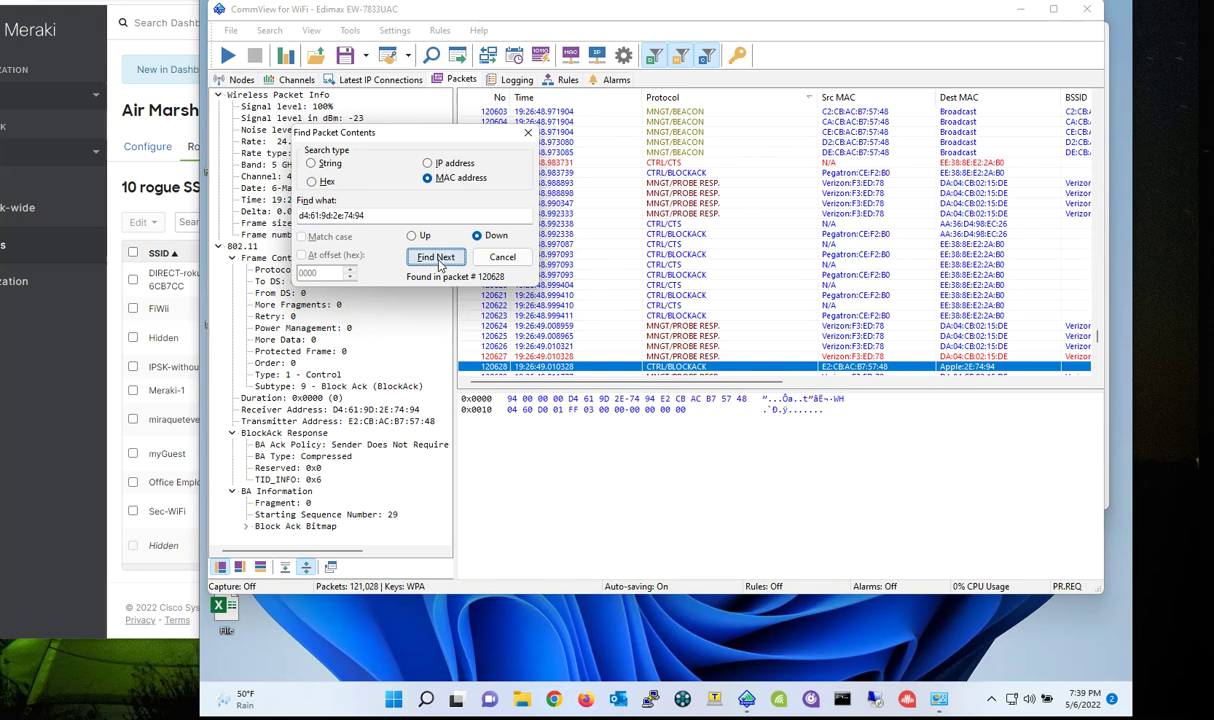
{"action": "left_click", "coordinate": [438, 263]}
{"action": "left_click", "coordinate": [438, 263]}
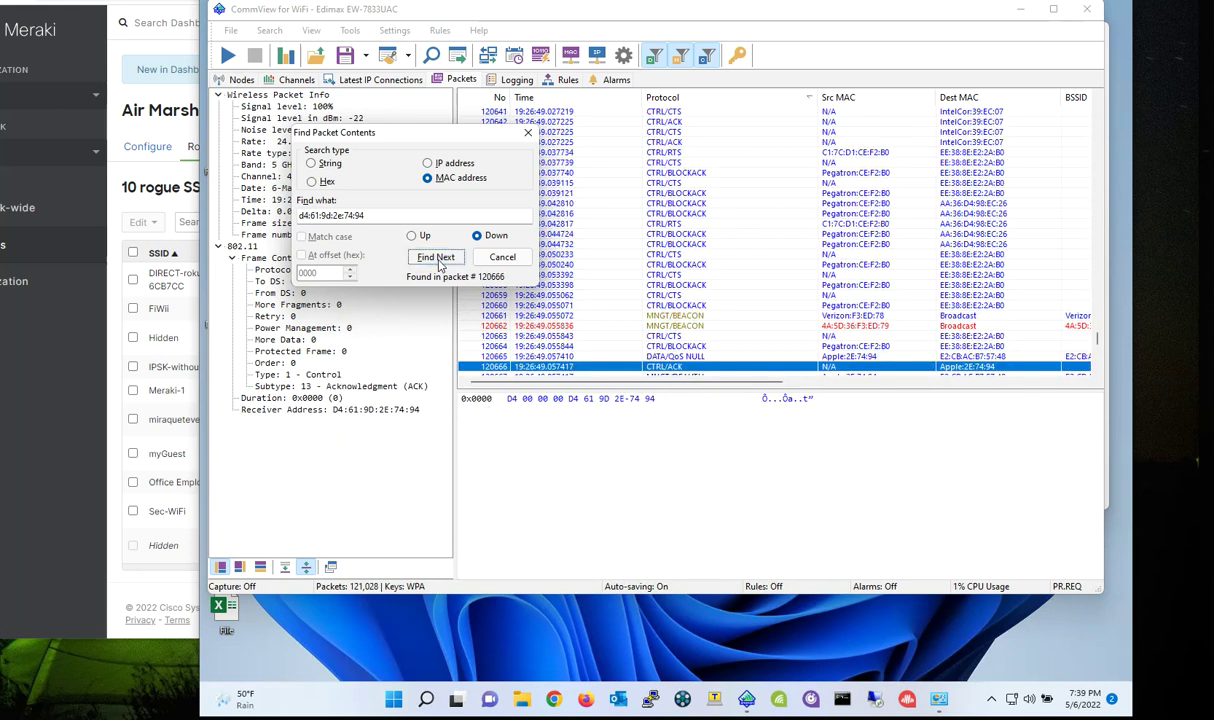
{"action": "left_click", "coordinate": [438, 263]}
{"action": "left_click", "coordinate": [438, 263]}
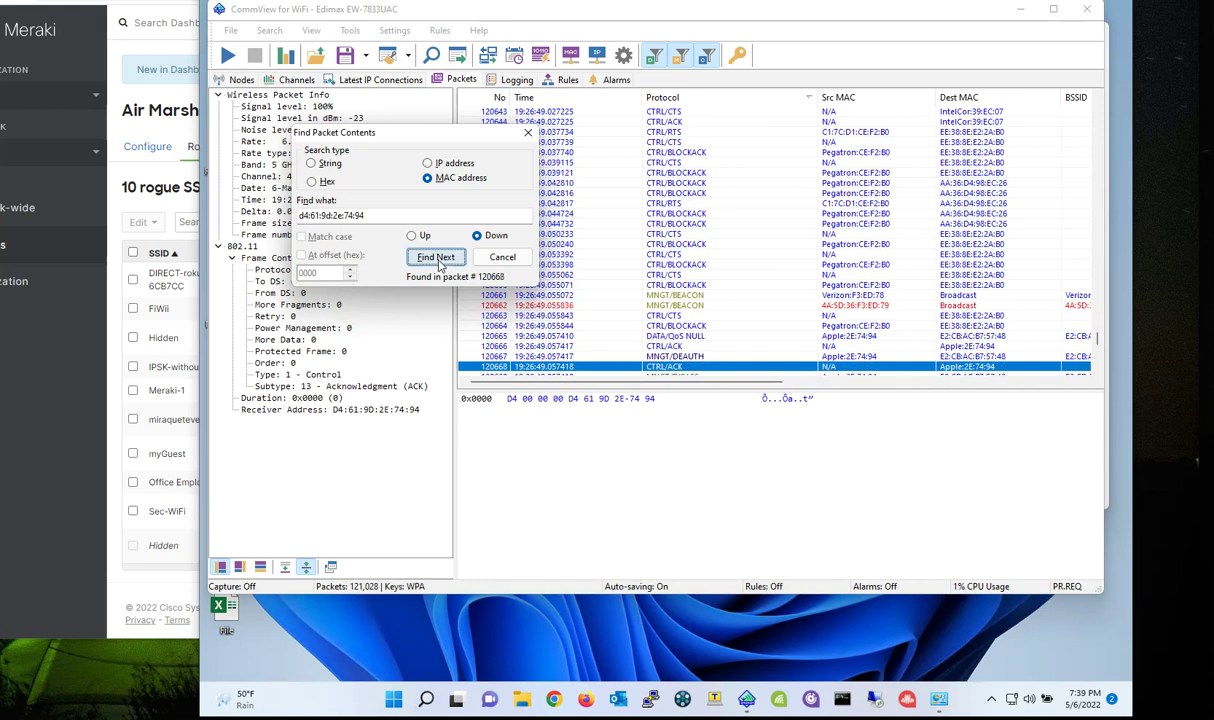
Step: Inspect the deauthentication frame in packet 120667 and find the disassociation frame that follows it
{"action": "left_click", "coordinate": [685, 361]}
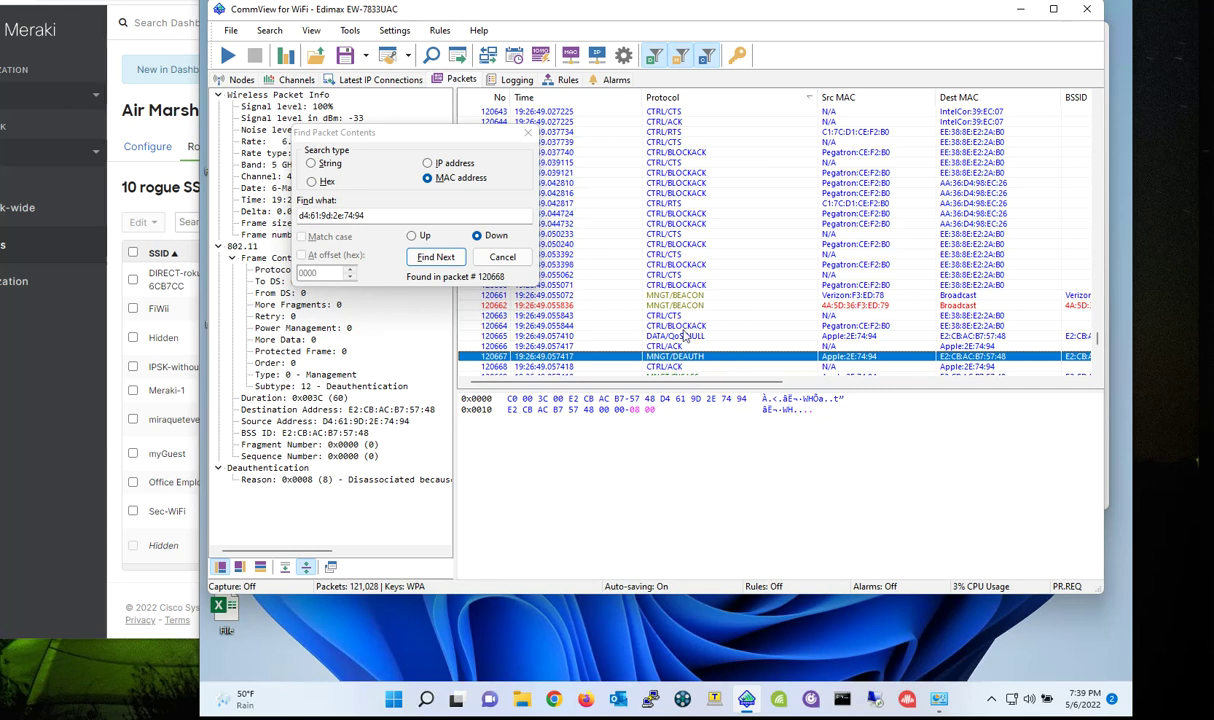
{"action": "scroll", "coordinate": [705, 340], "scroll_direction": "down", "scroll_amount": 1}
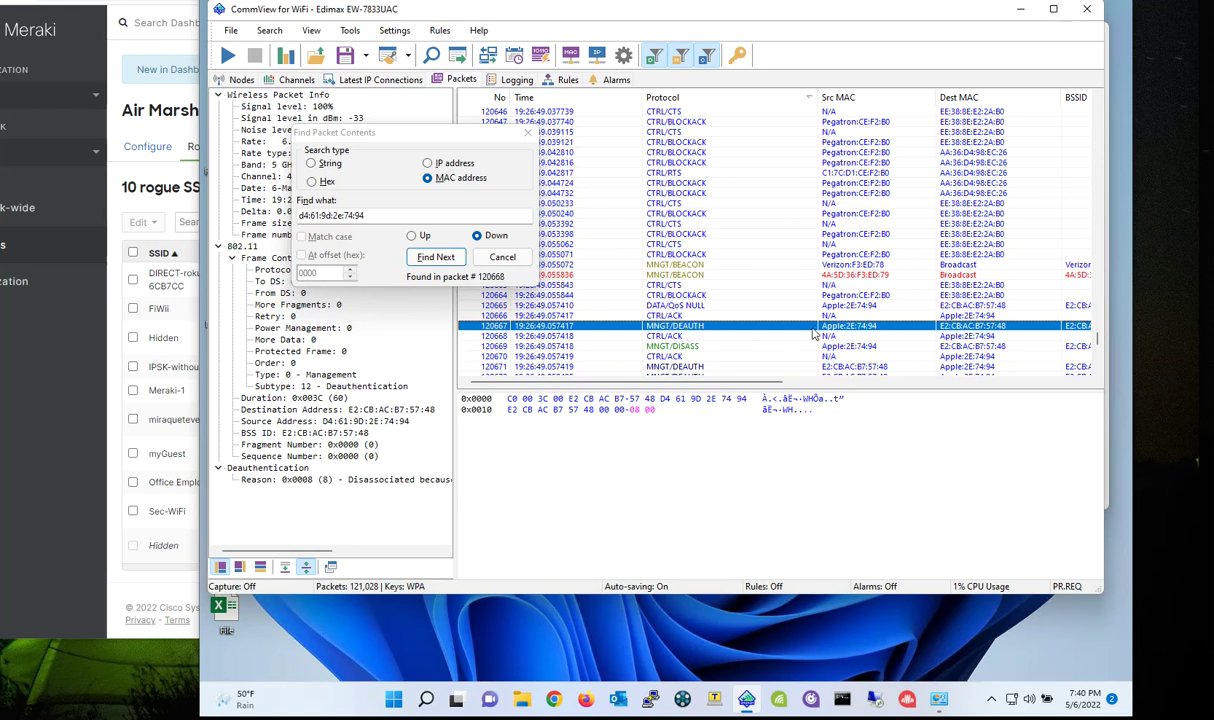
{"action": "left_click", "coordinate": [450, 259]}
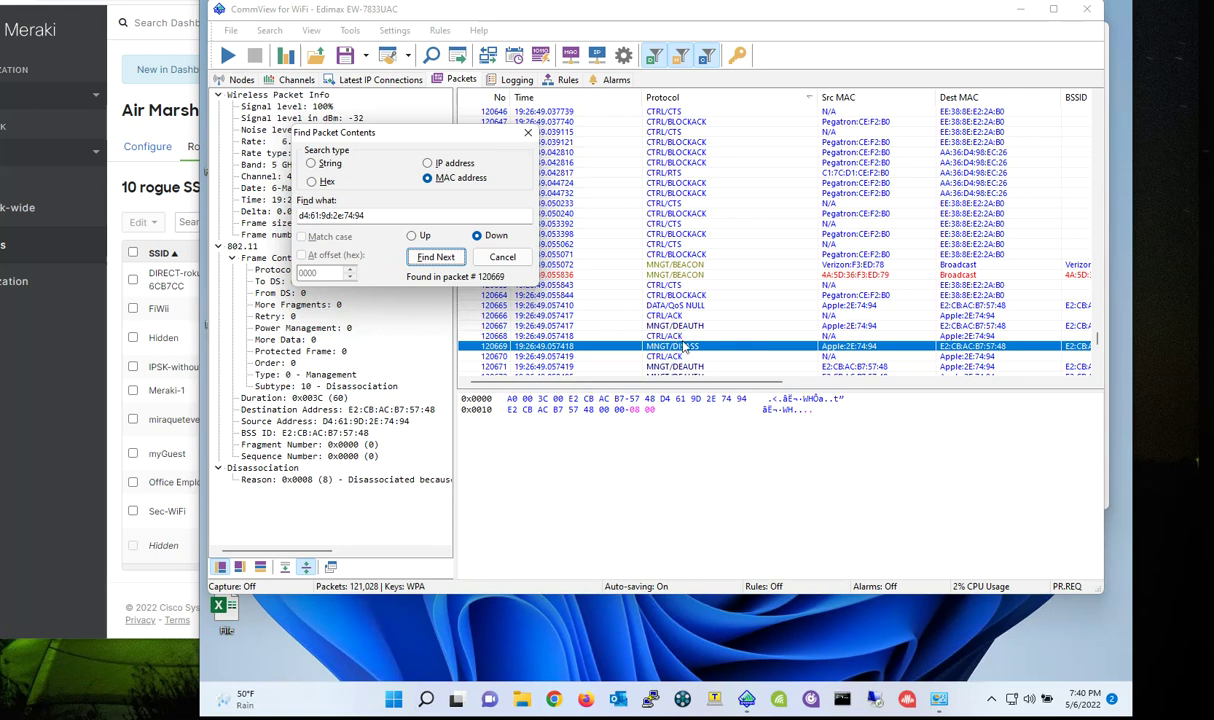
Step: Continue finding the client's frames downward to the end of the capture, declining to restart the search from the beginning
{"action": "left_click", "coordinate": [435, 258]}
{"action": "left_click", "coordinate": [435, 258]}
{"action": "left_click", "coordinate": [435, 258]}
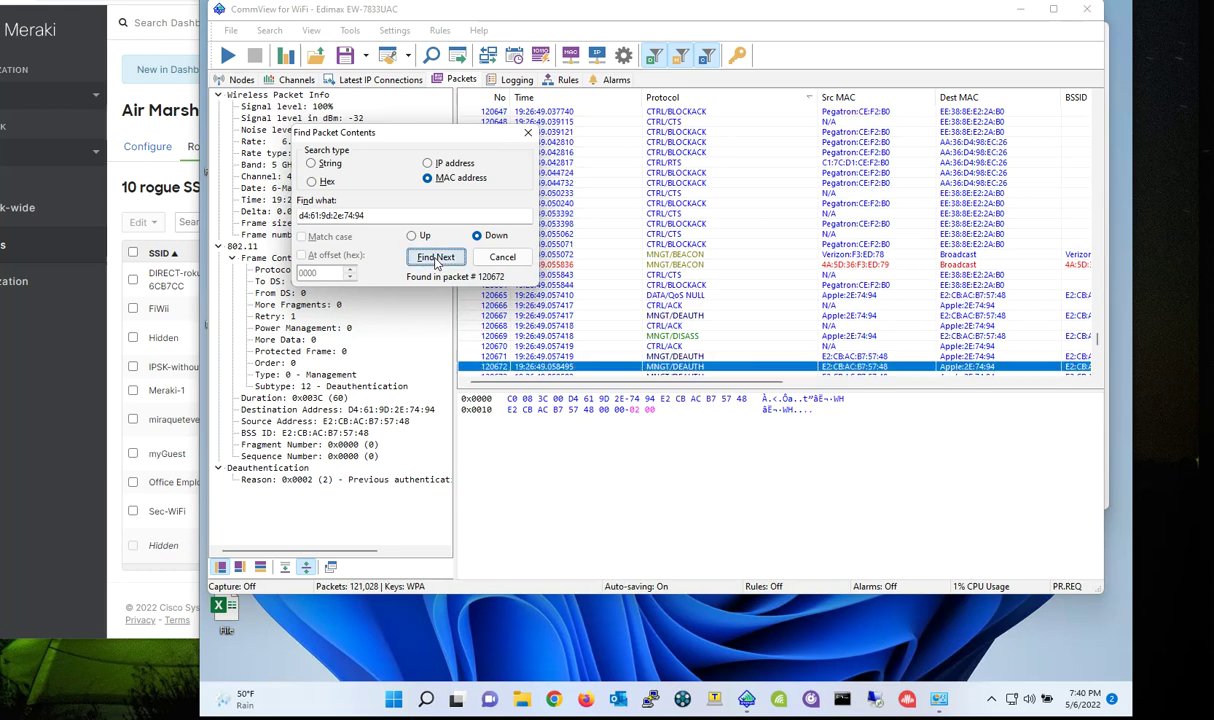
{"action": "left_click", "coordinate": [435, 258]}
{"action": "left_click", "coordinate": [435, 258]}
{"action": "left_click", "coordinate": [435, 258]}
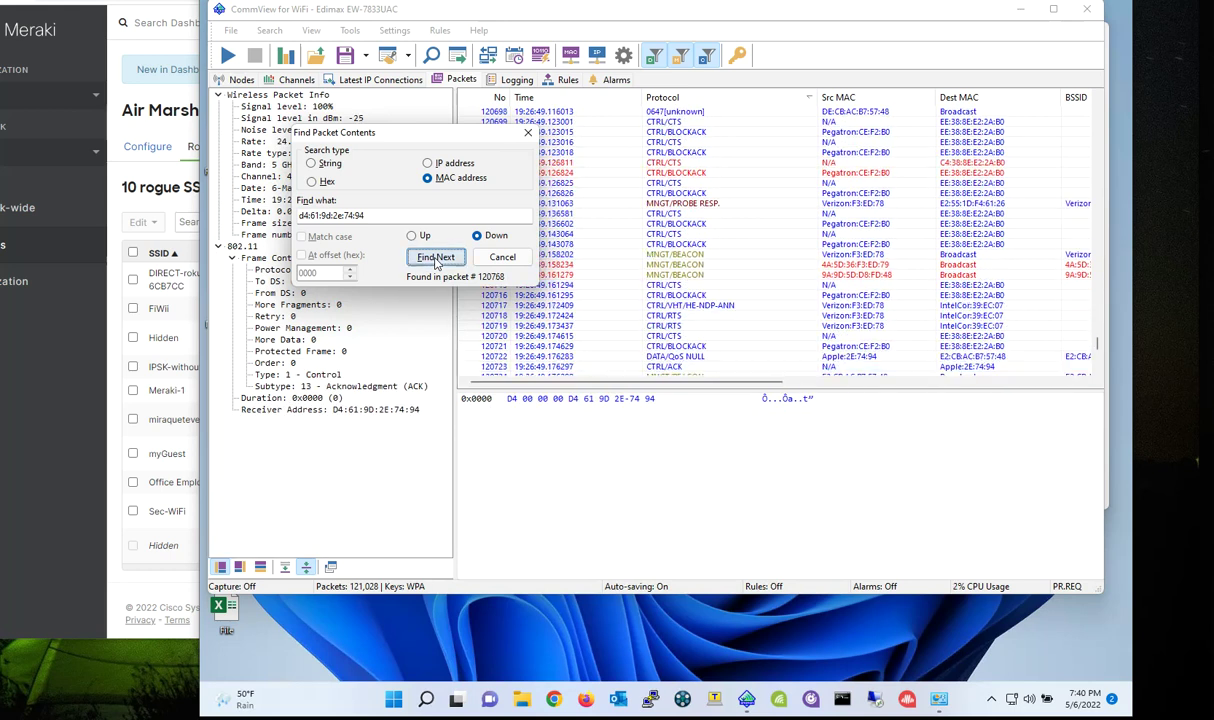
{"action": "left_click", "coordinate": [435, 258]}
{"action": "left_click", "coordinate": [435, 258]}
{"action": "left_click", "coordinate": [435, 258]}
{"action": "left_click", "coordinate": [435, 258]}
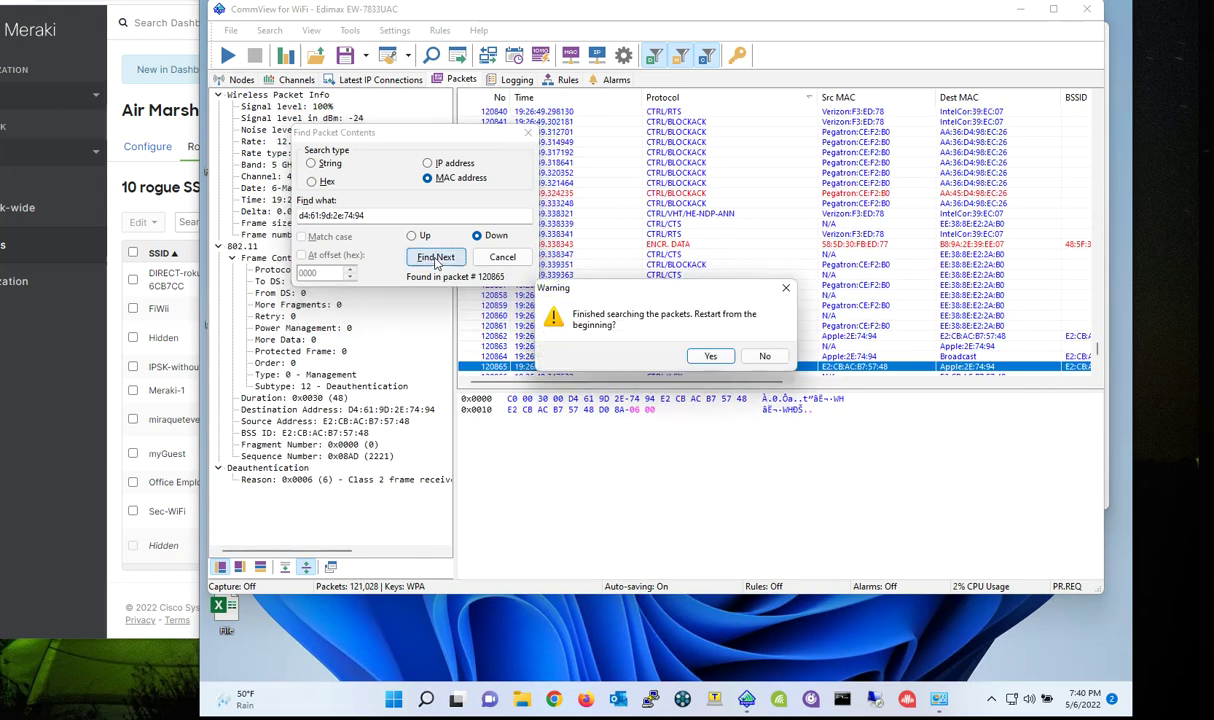
{"action": "left_click", "coordinate": [755, 358]}
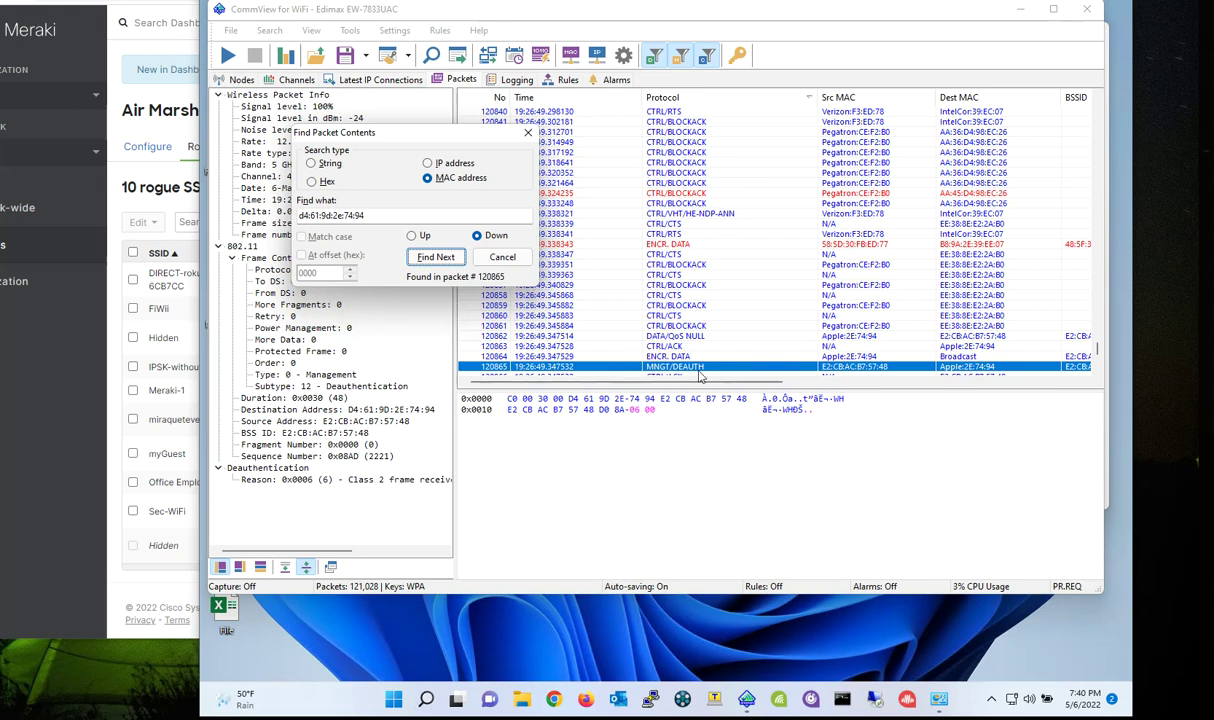
Step: Switch back to the Meraki dashboard and view the edit actions for the rogue SSID Hidden from Meraki, leaving it unselected
{"action": "left_click", "coordinate": [72, 387]}
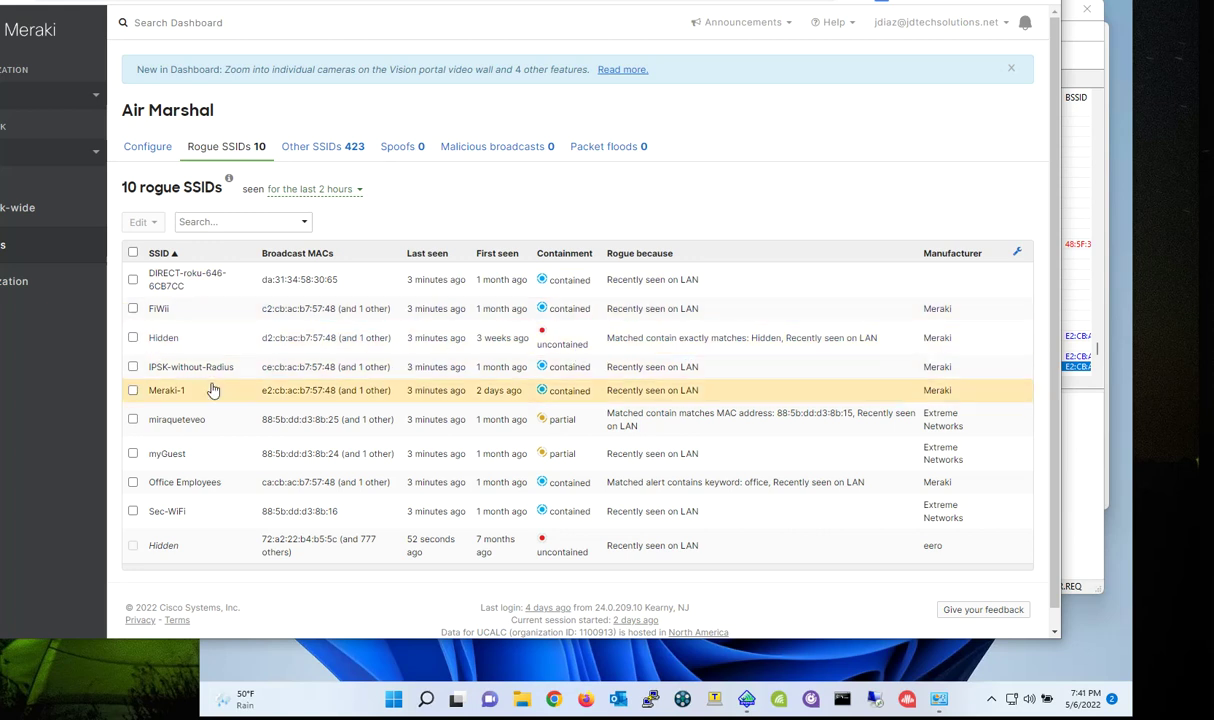
{"action": "left_click", "coordinate": [134, 339]}
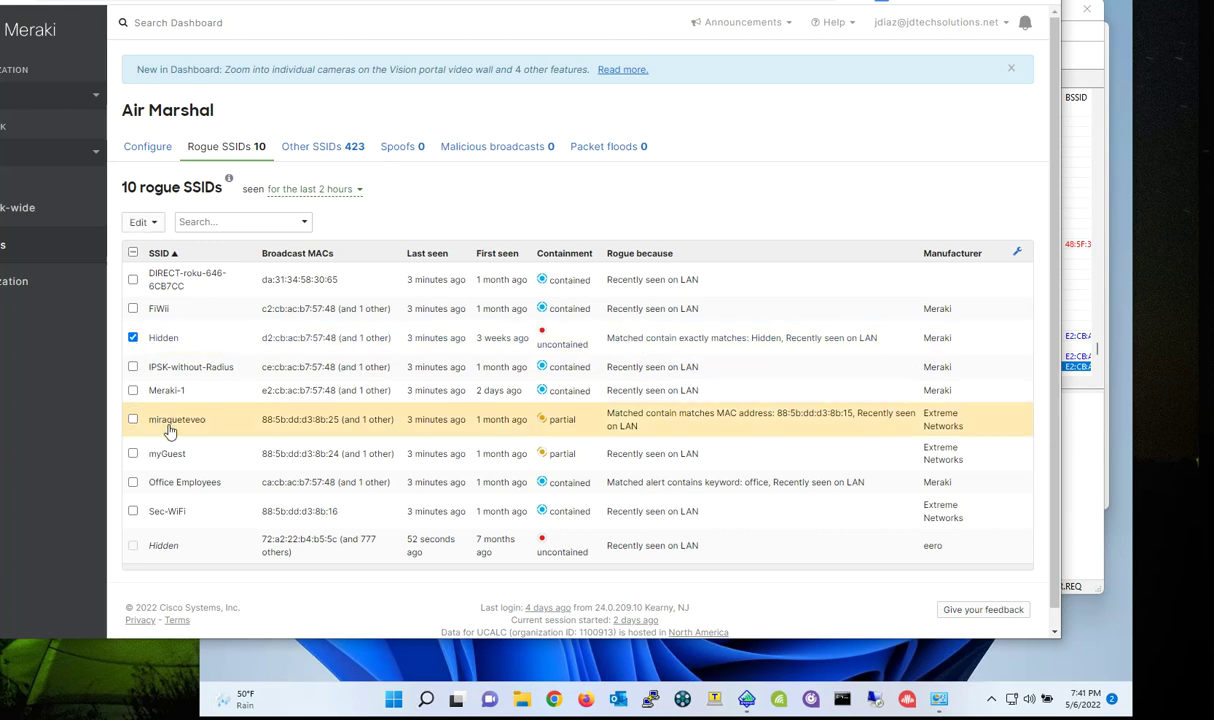
{"action": "left_click", "coordinate": [157, 226]}
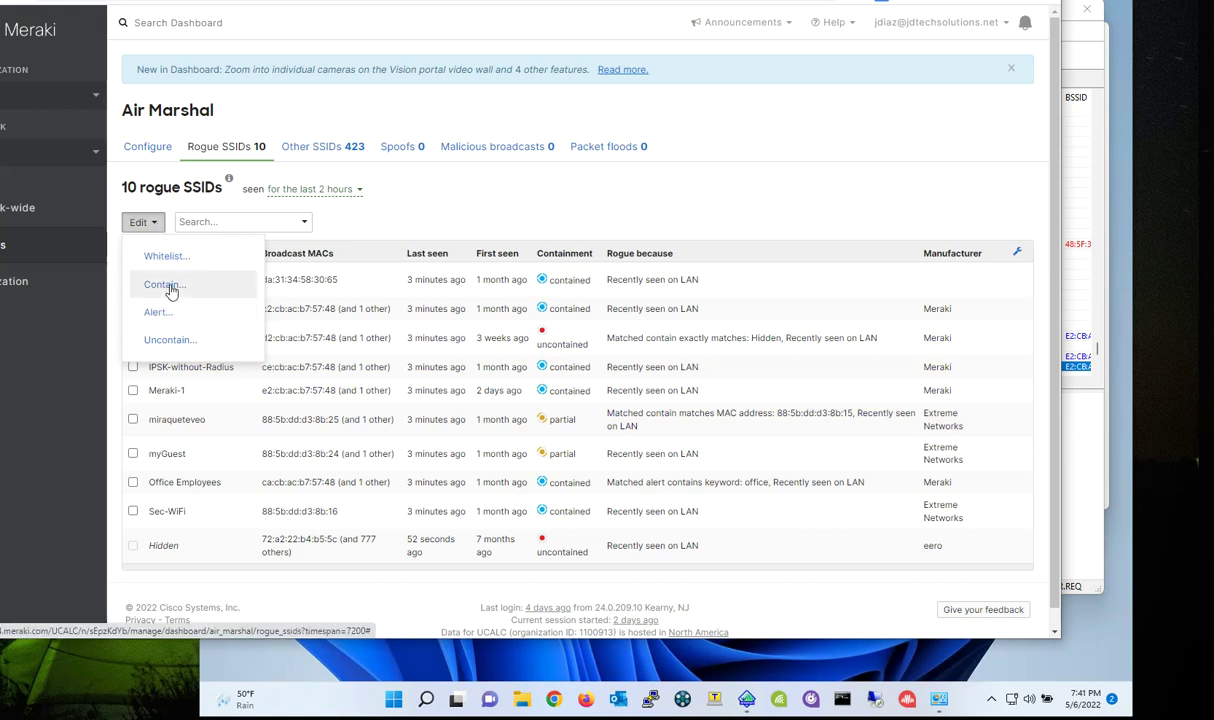
{"action": "left_click", "coordinate": [526, 207]}
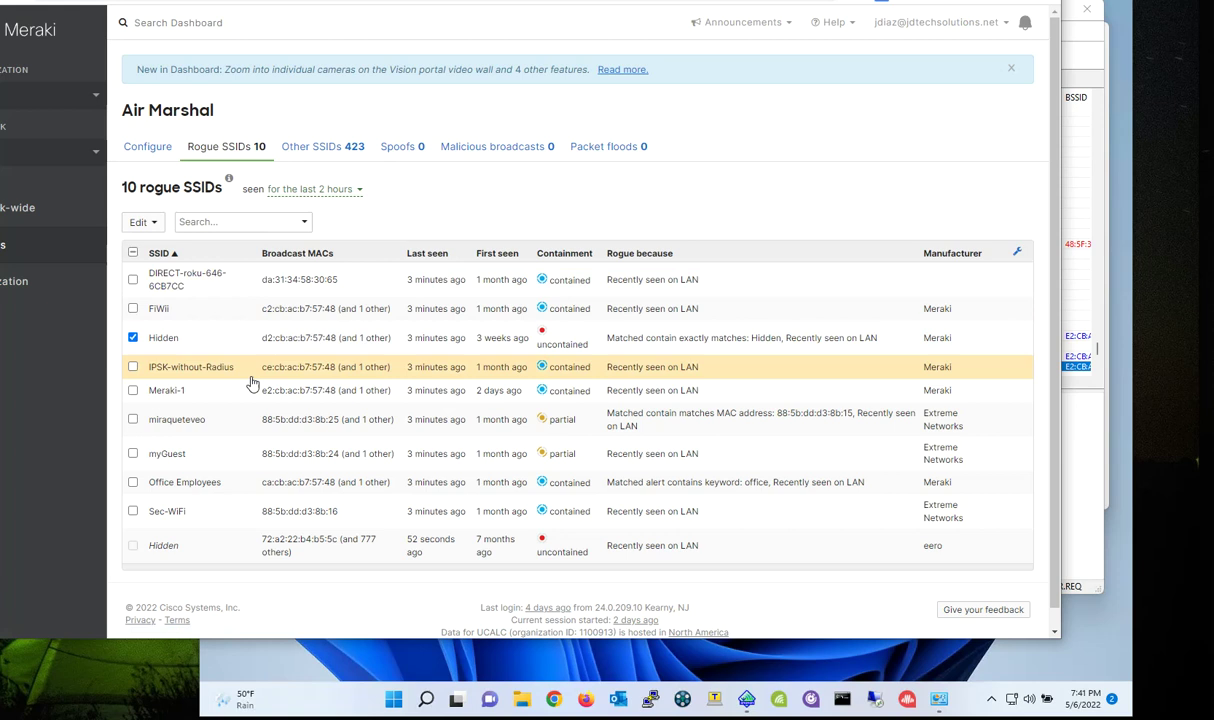
{"action": "left_click", "coordinate": [133, 338]}
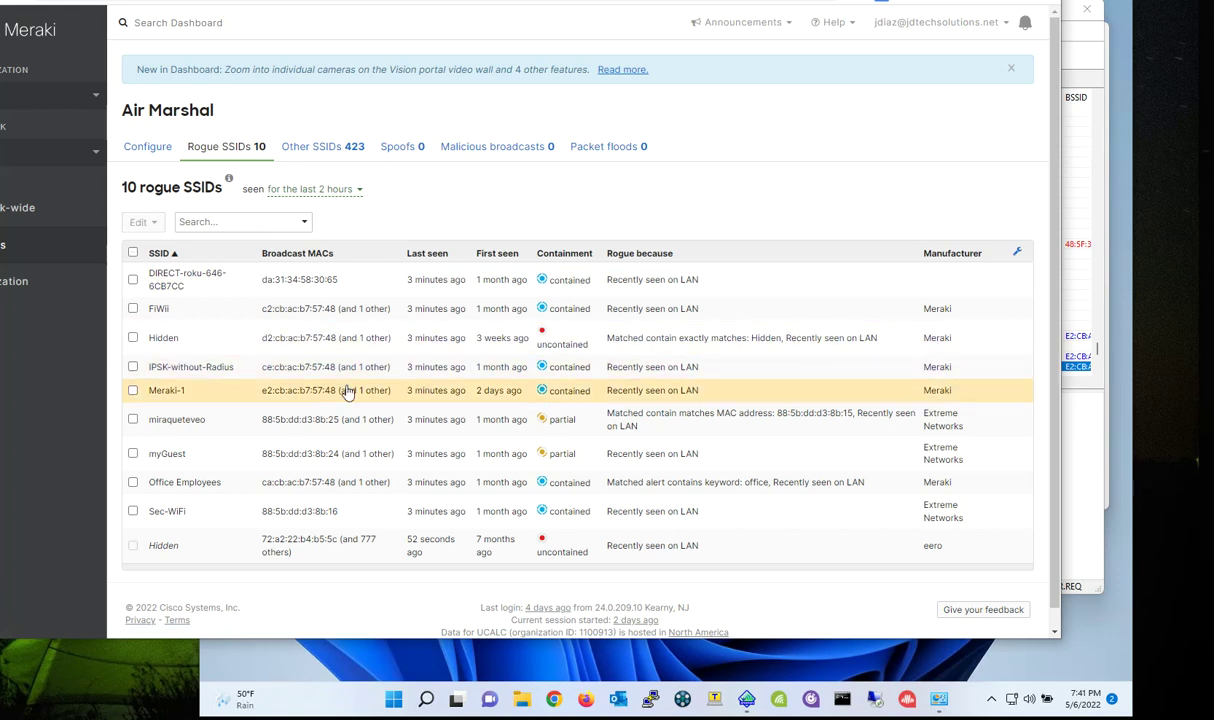
Step: Try to uncontain the rogue SSID FiWii, matching it by SSID and confirming the bulk change
{"action": "left_click", "coordinate": [133, 309]}
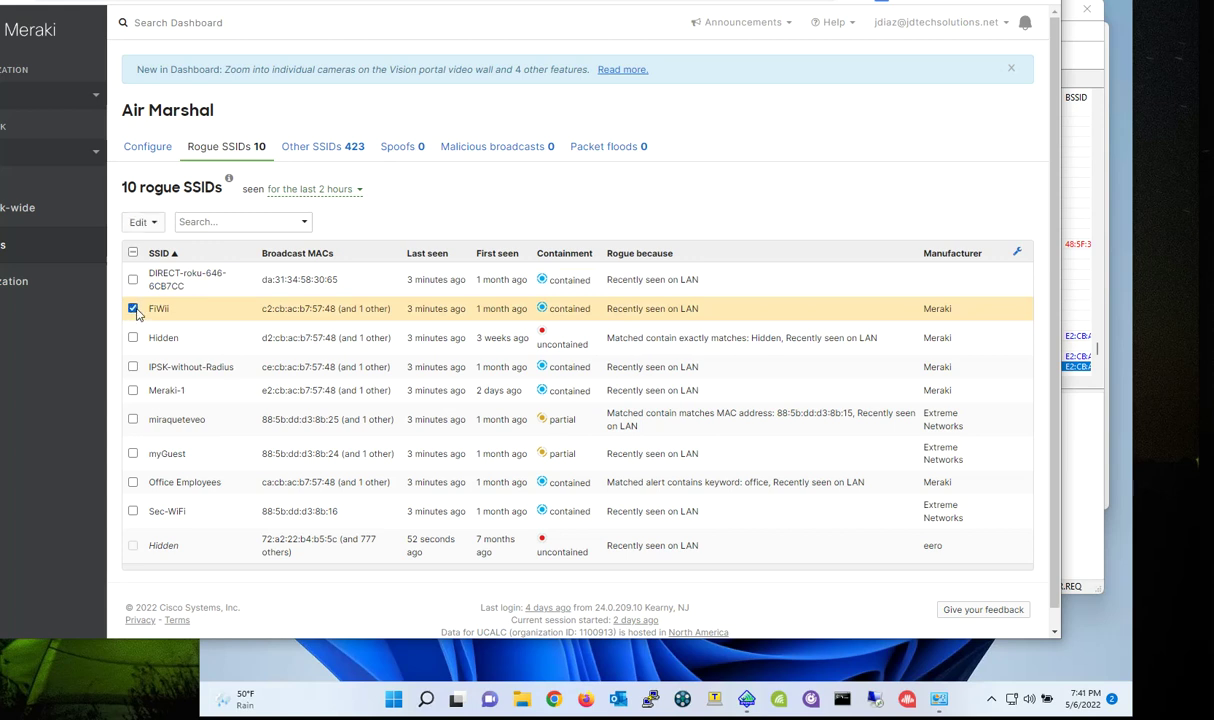
{"action": "left_click", "coordinate": [146, 223]}
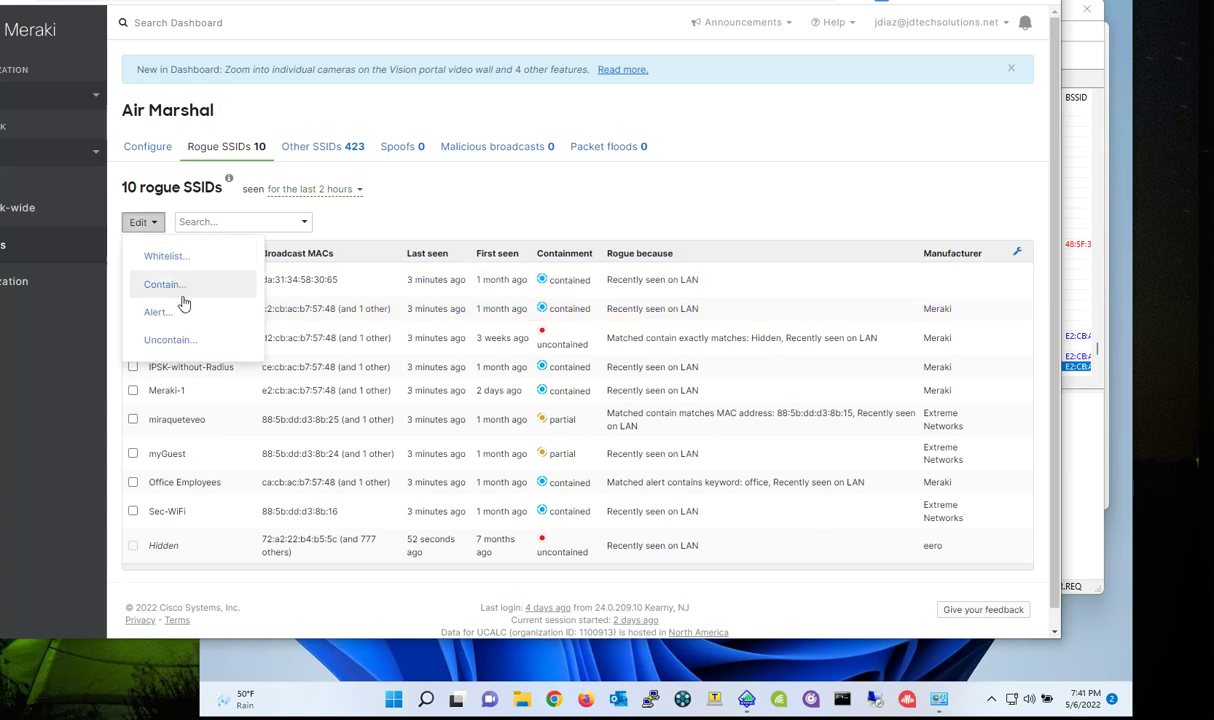
{"action": "left_click", "coordinate": [167, 341]}
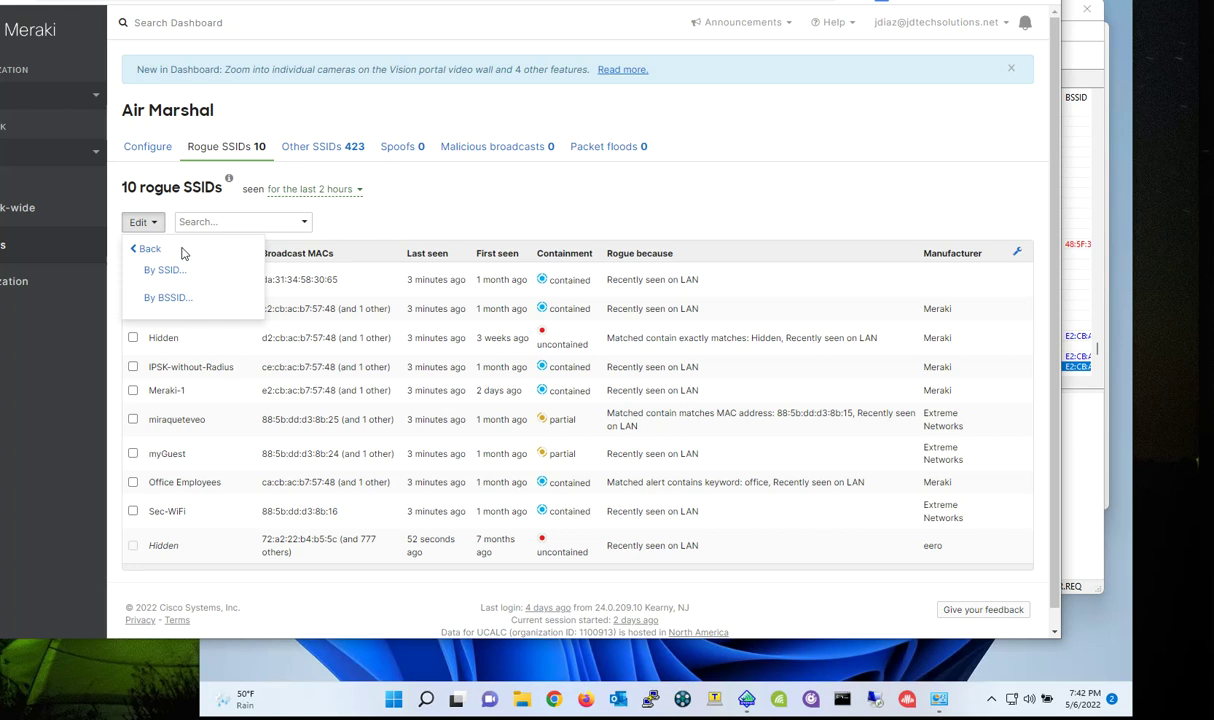
{"action": "left_click", "coordinate": [205, 279]}
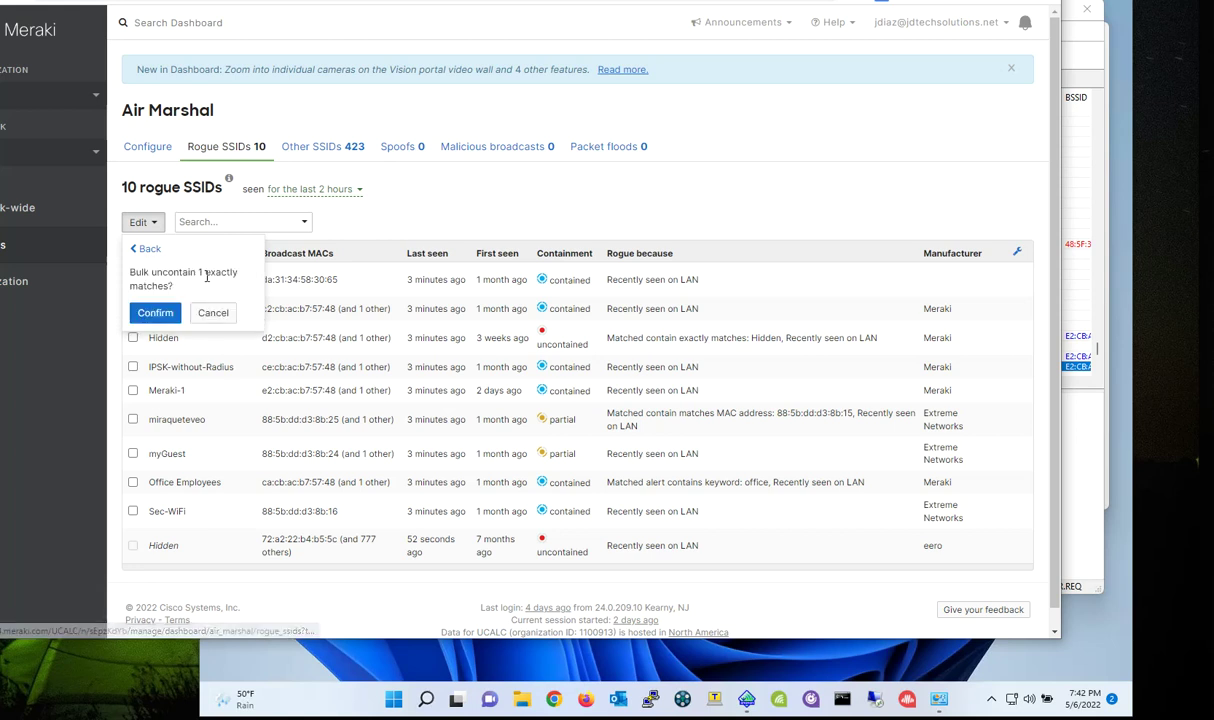
{"action": "left_click", "coordinate": [160, 312]}
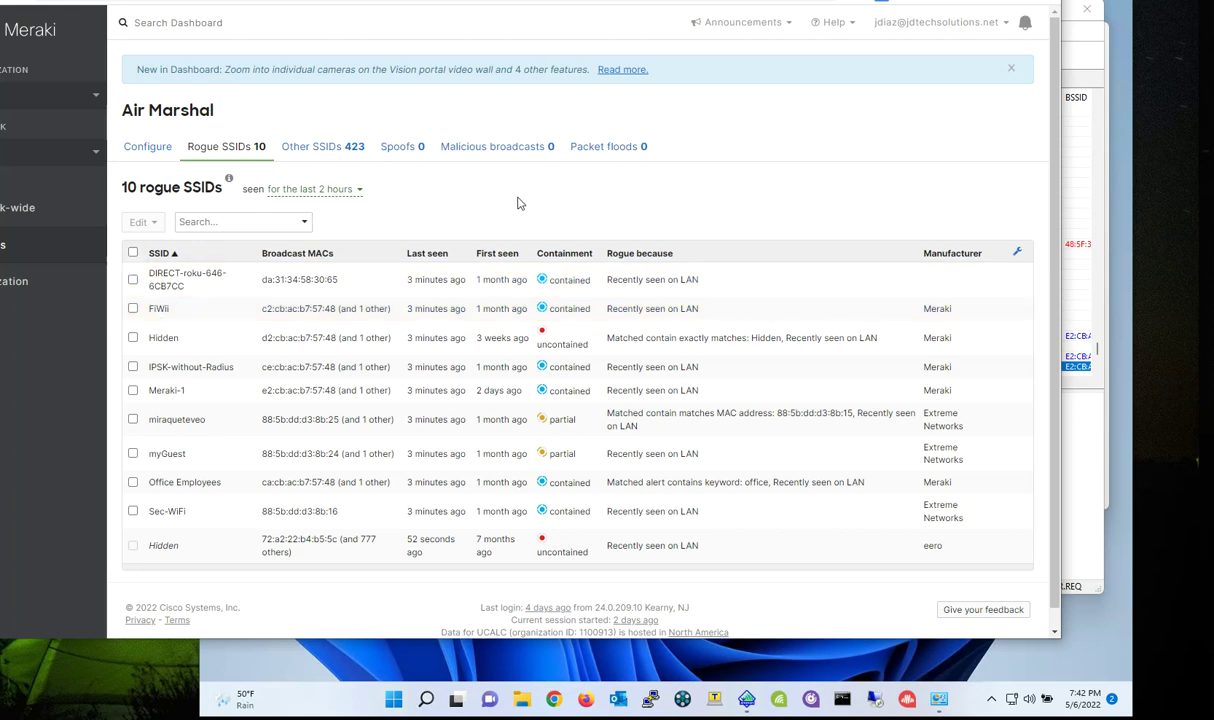
{"action": "scroll", "coordinate": [377, 252], "scroll_direction": "down", "scroll_amount": 1}
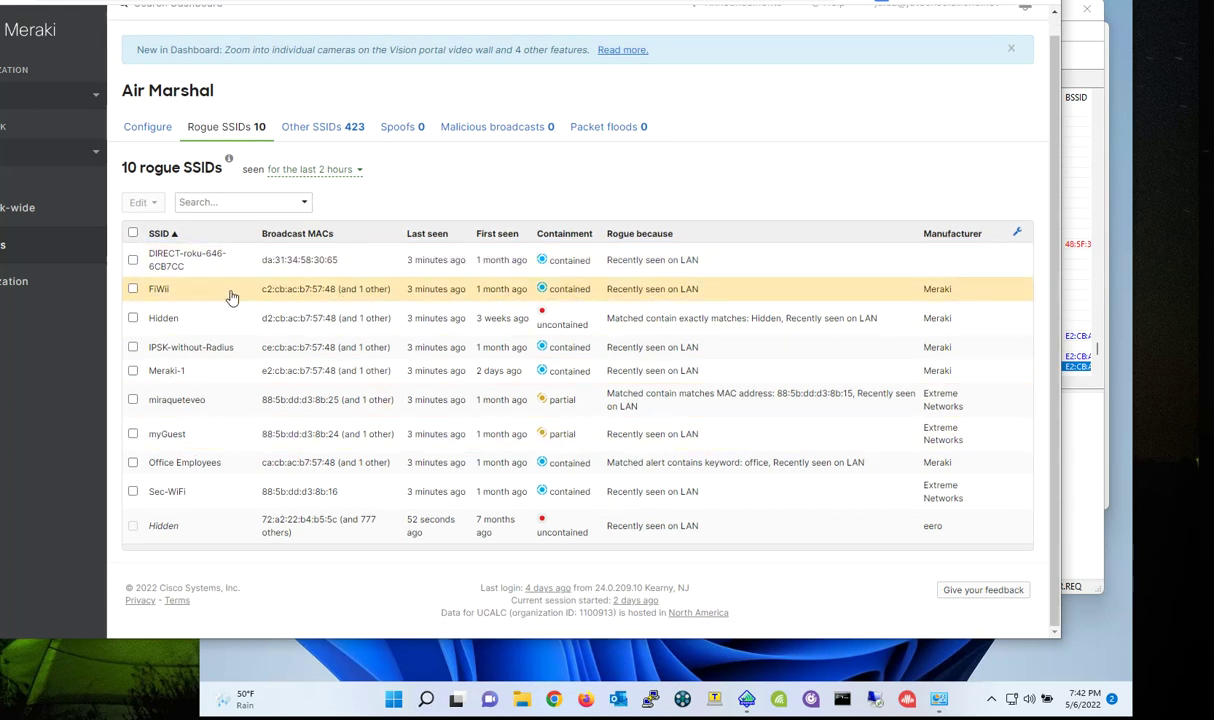
Step: Compare Air Marshal's configuration with the rogue SSIDs list, and set the default policy to allow clients to connect to rogue SSIDs
{"action": "left_click", "coordinate": [147, 128]}
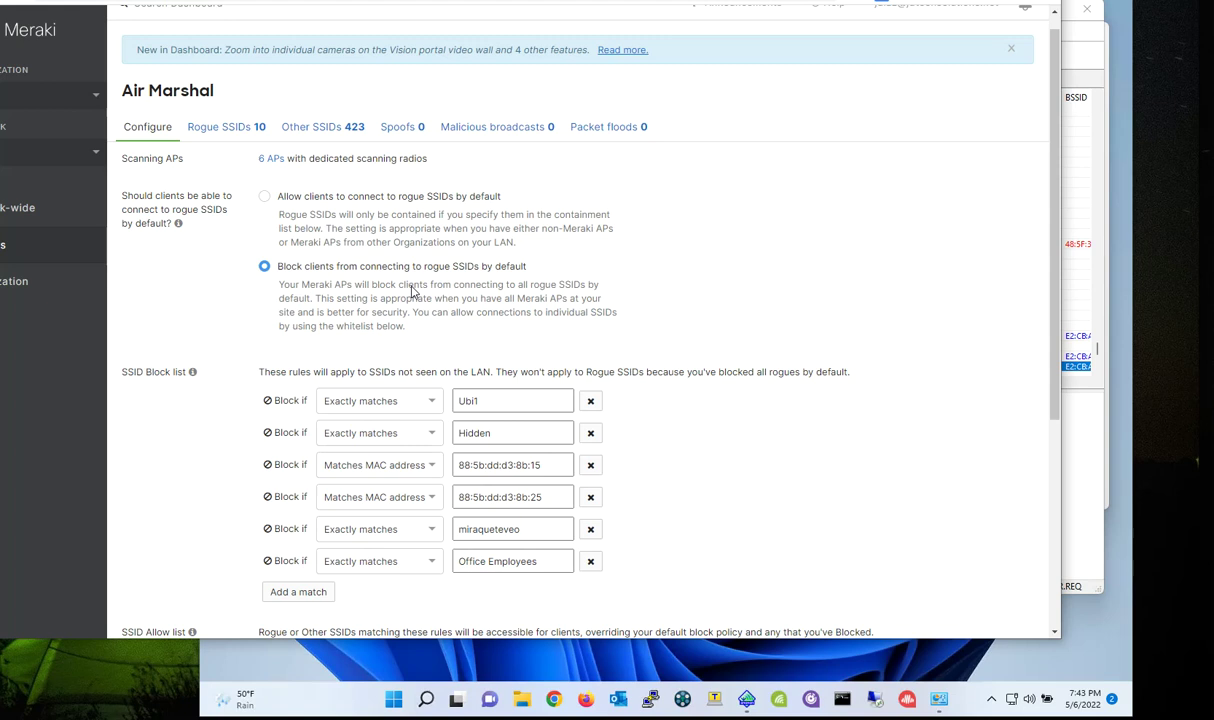
{"action": "left_click", "coordinate": [218, 128]}
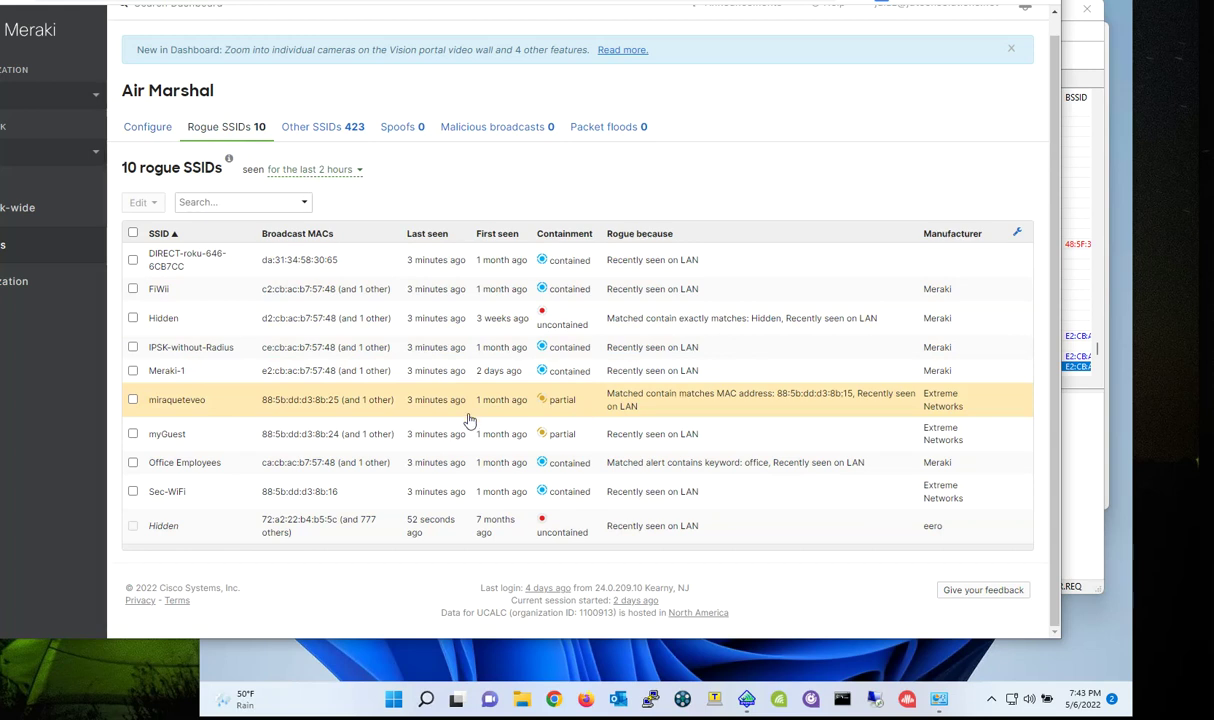
{"action": "left_click", "coordinate": [134, 122]}
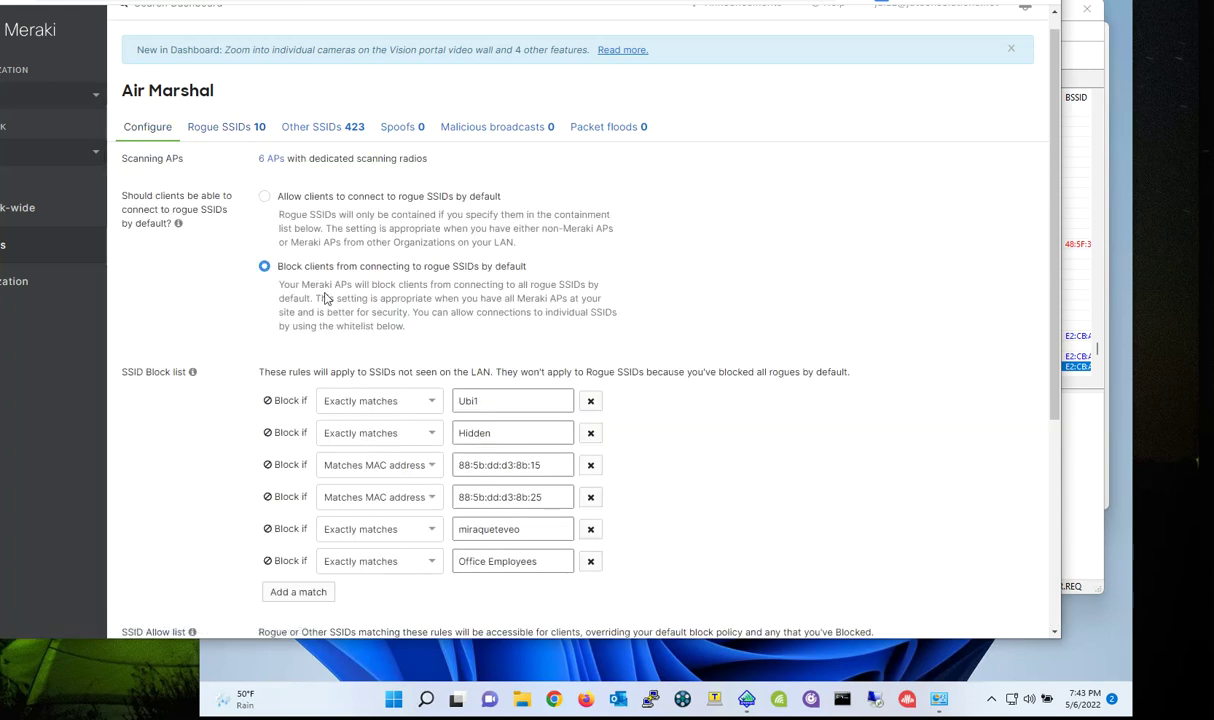
{"action": "left_click", "coordinate": [265, 197]}
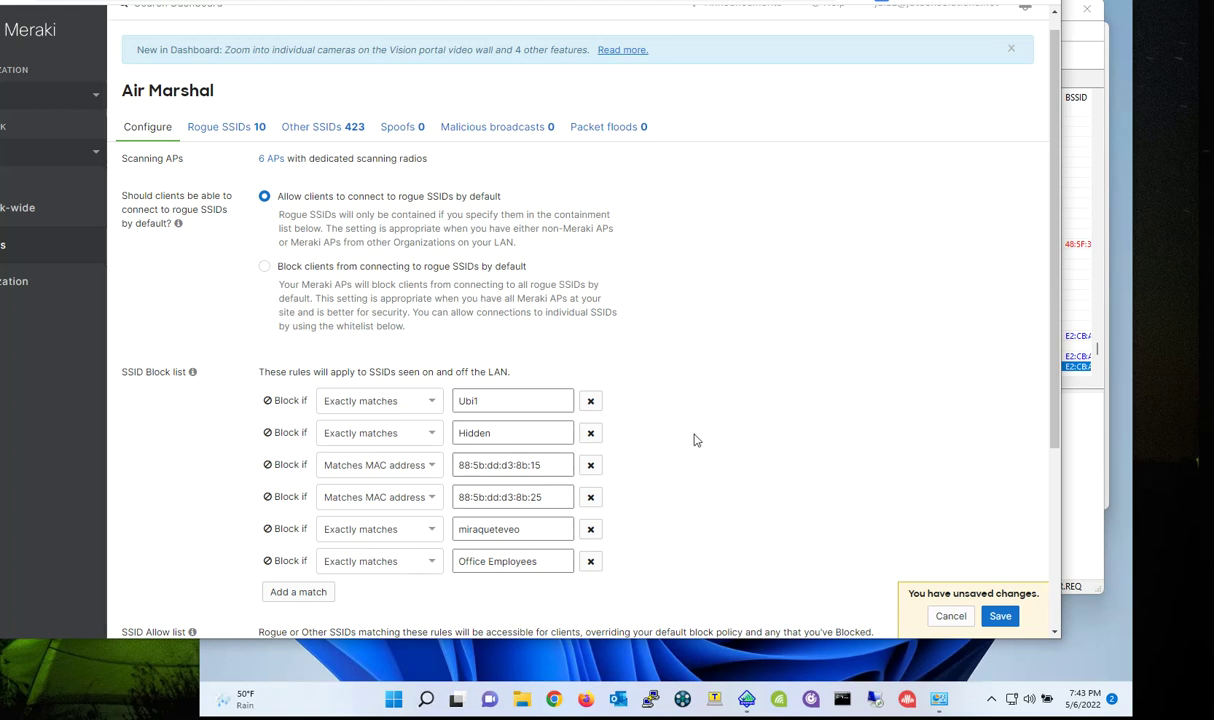
Step: Add an SSID Block list rule that blocks names containing the keyword School, and save the configuration
{"action": "scroll", "coordinate": [447, 483], "scroll_direction": "down", "scroll_amount": 2}
{"action": "left_click", "coordinate": [298, 448]}
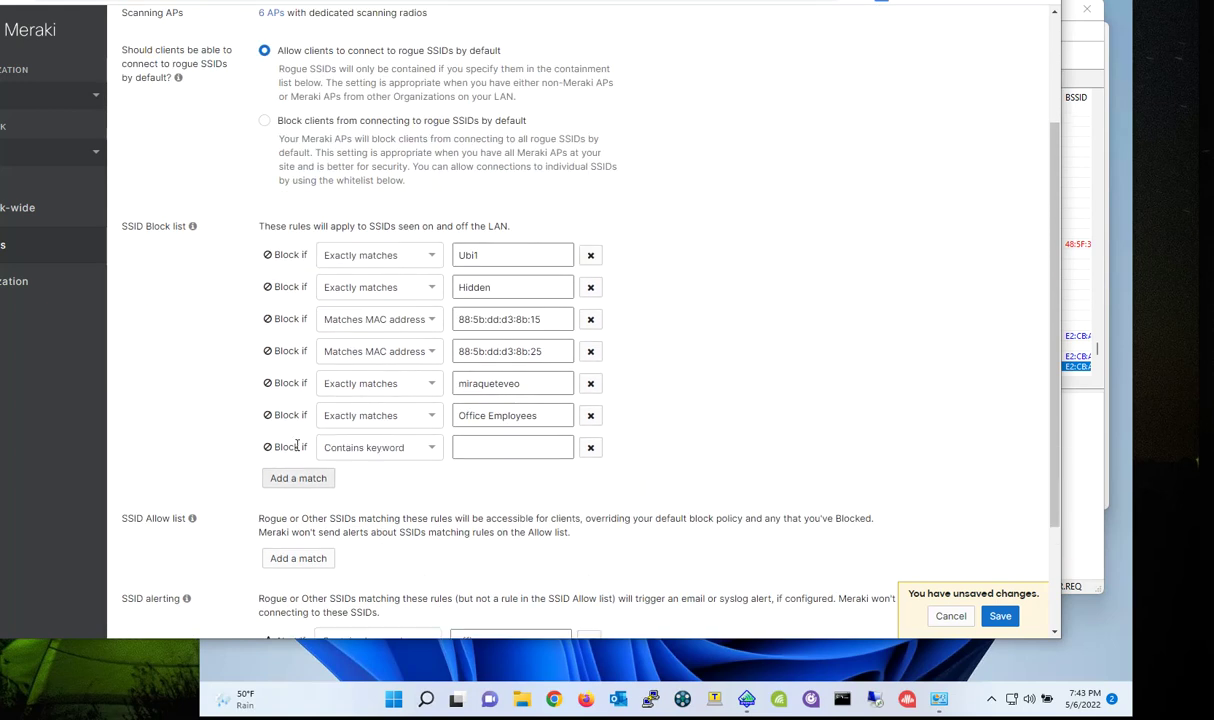
{"action": "left_click", "coordinate": [416, 447]}
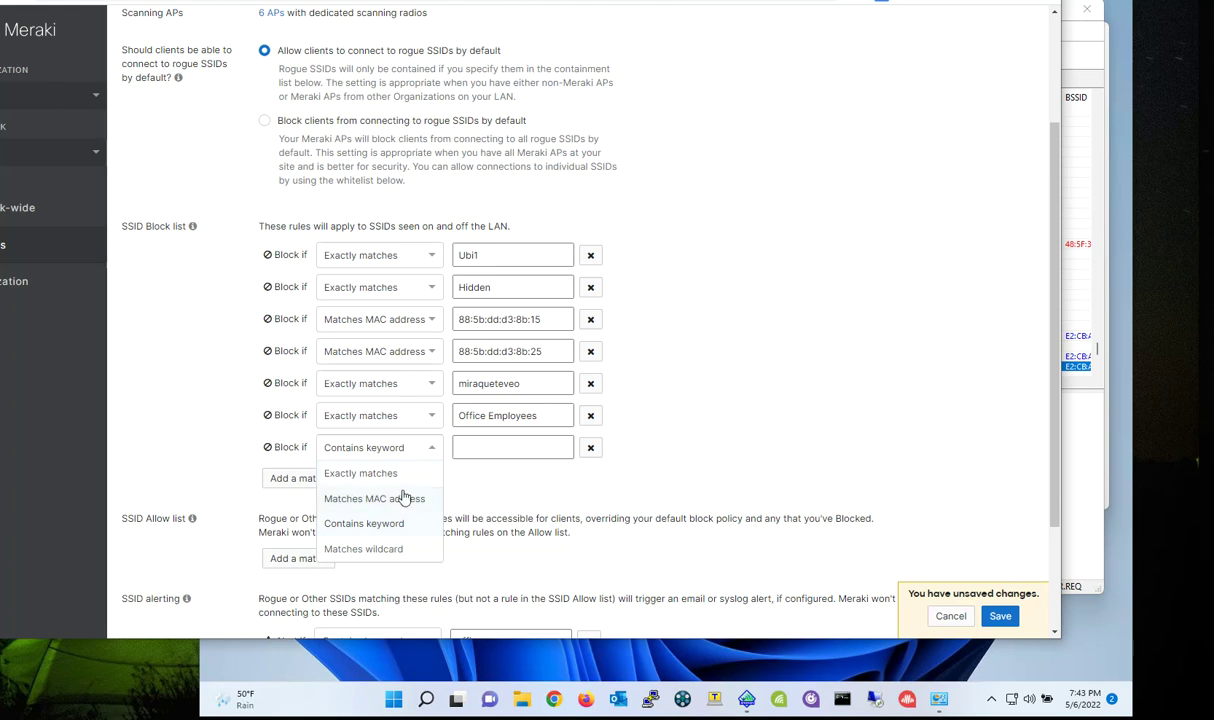
{"action": "left_click", "coordinate": [372, 497]}
{"action": "left_click", "coordinate": [400, 447]}
{"action": "left_click", "coordinate": [385, 468]}
{"action": "left_click", "coordinate": [427, 460]}
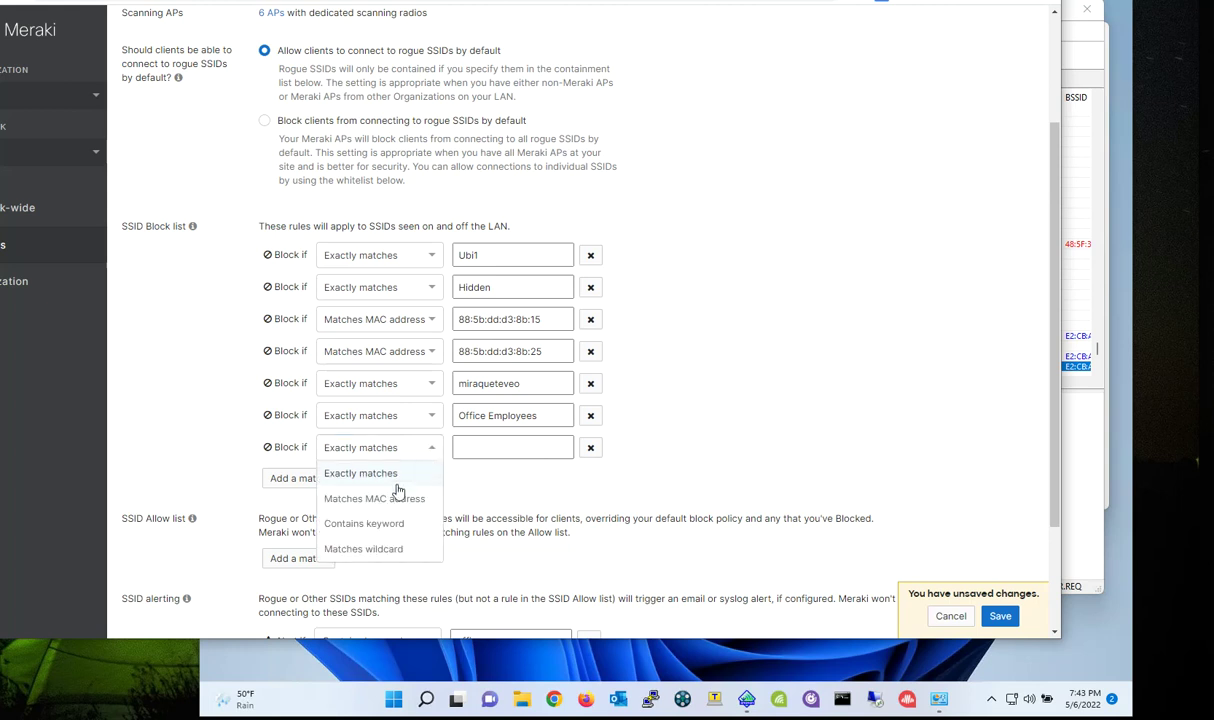
{"action": "left_click", "coordinate": [380, 518]}
{"action": "left_click", "coordinate": [479, 450]}
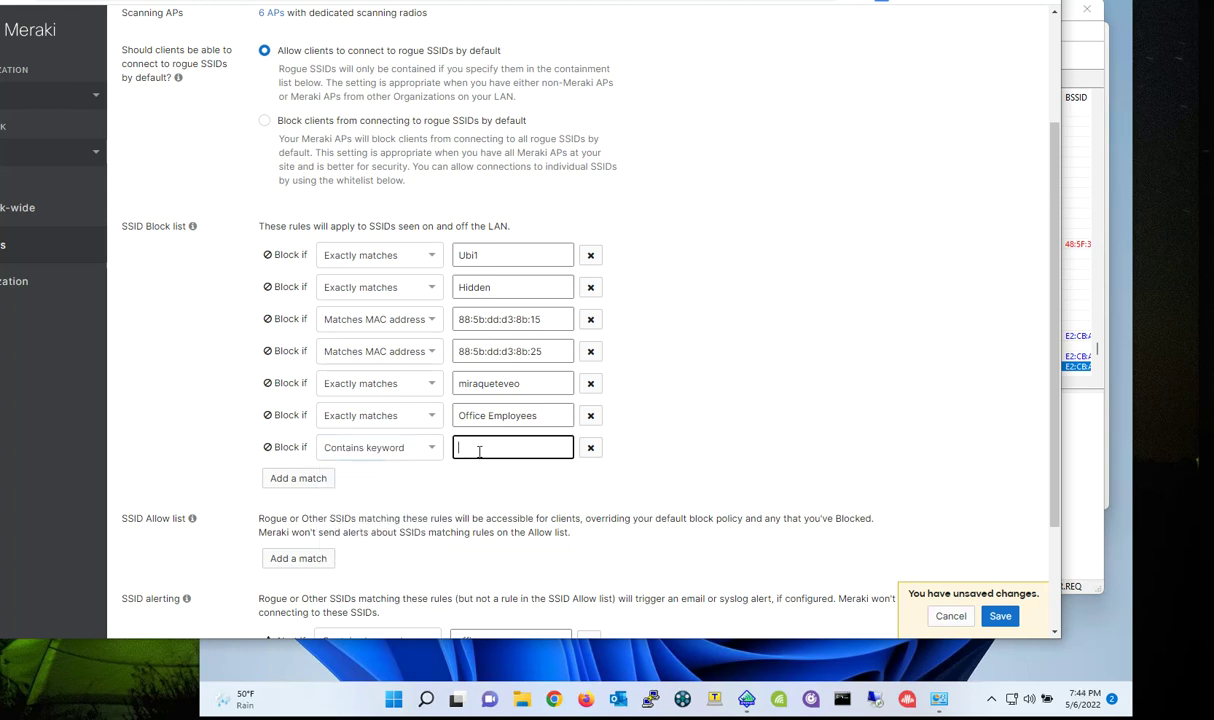
{"action": "type", "text": "School"}
{"action": "left_click", "coordinate": [1000, 616]}
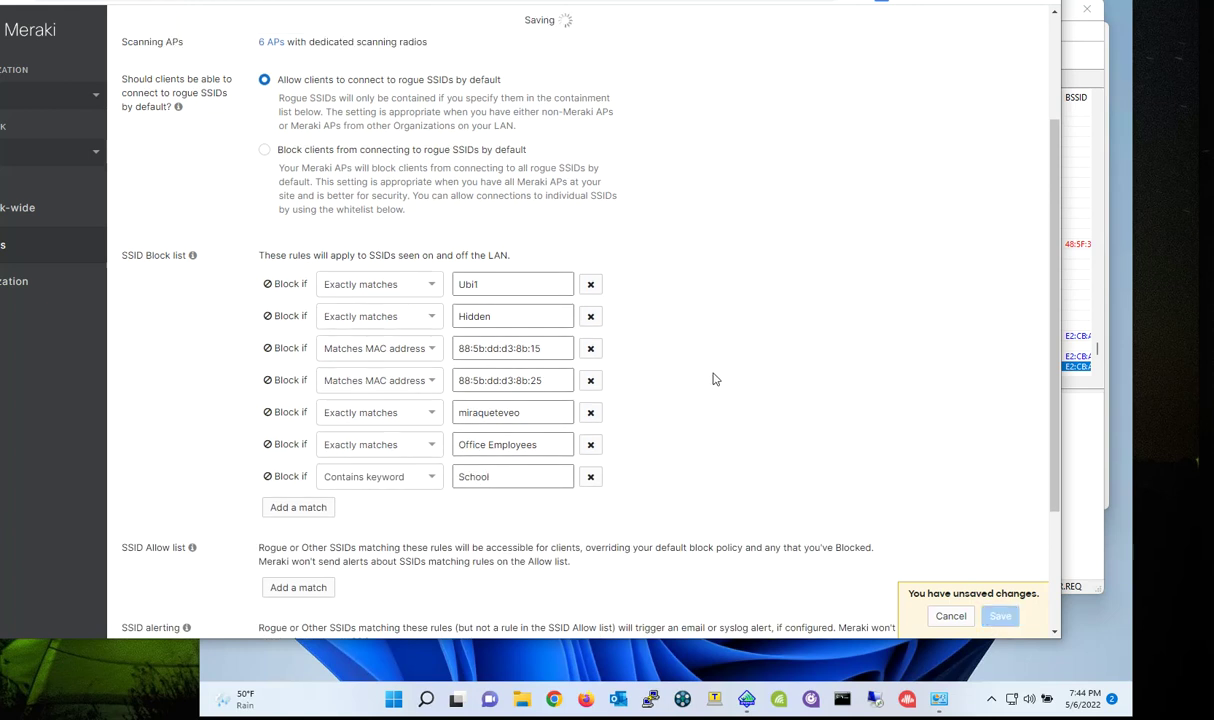
Step: Set the default policy to block clients from connecting to rogue SSIDs and save the configuration
{"action": "scroll", "coordinate": [713, 377], "scroll_direction": "down", "scroll_amount": 3}
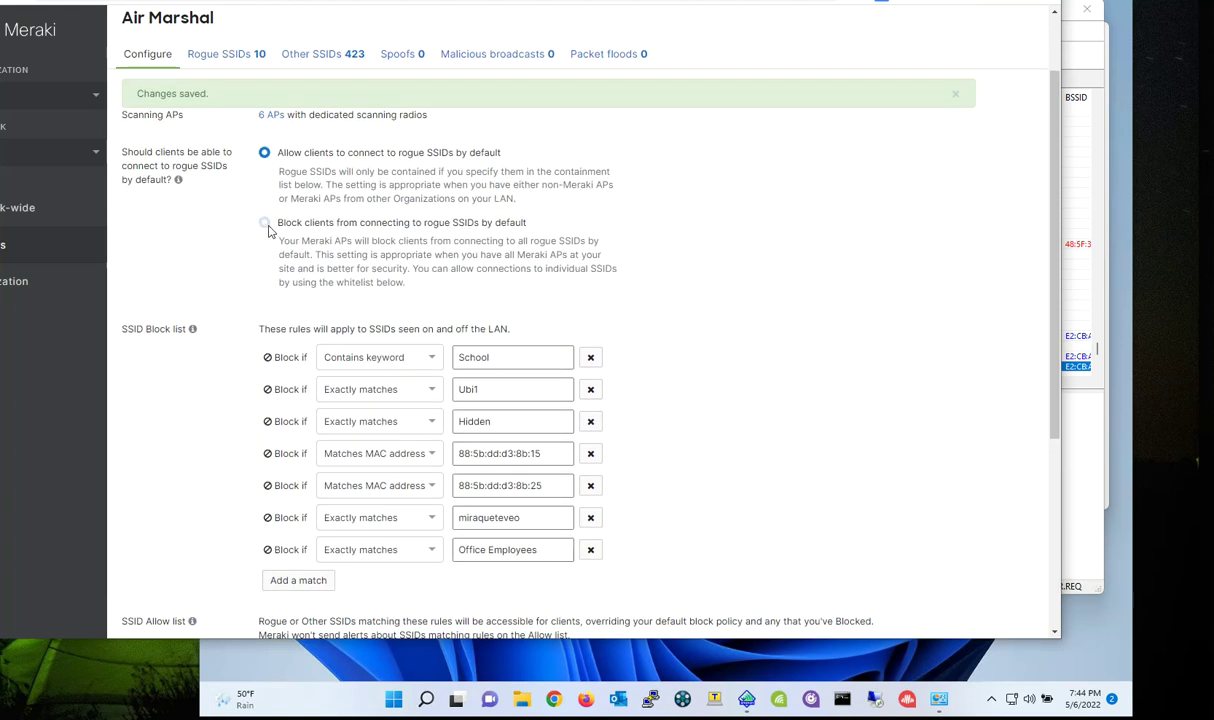
{"action": "left_click", "coordinate": [264, 223]}
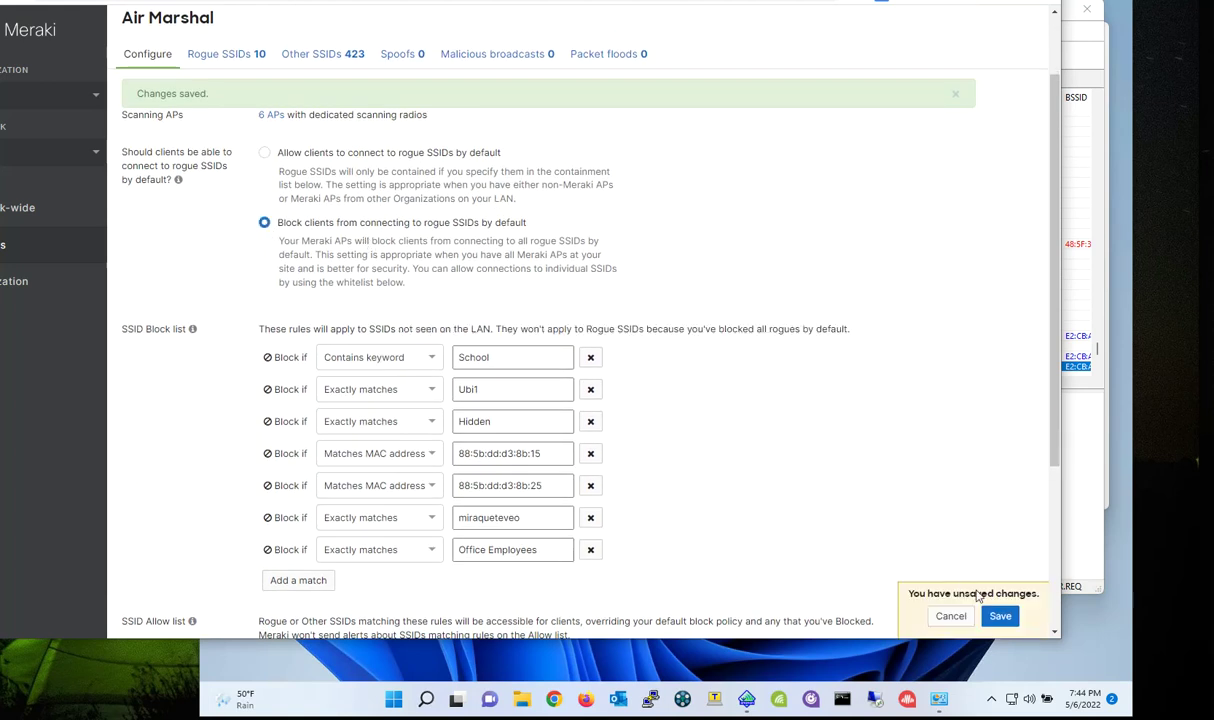
{"action": "left_click", "coordinate": [1000, 616]}
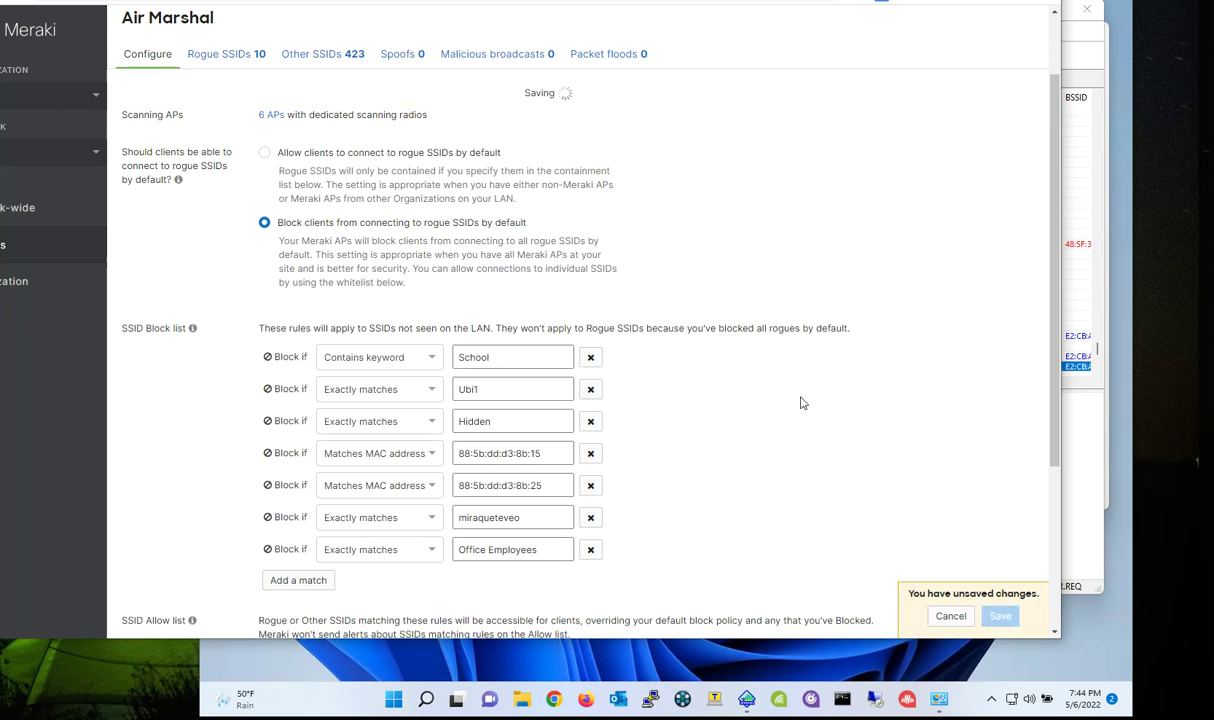
Step: Add an SSID Allow list rule that exactly matches FiWii, and save the configuration
{"action": "scroll", "coordinate": [796, 404], "scroll_direction": "down", "scroll_amount": 4}
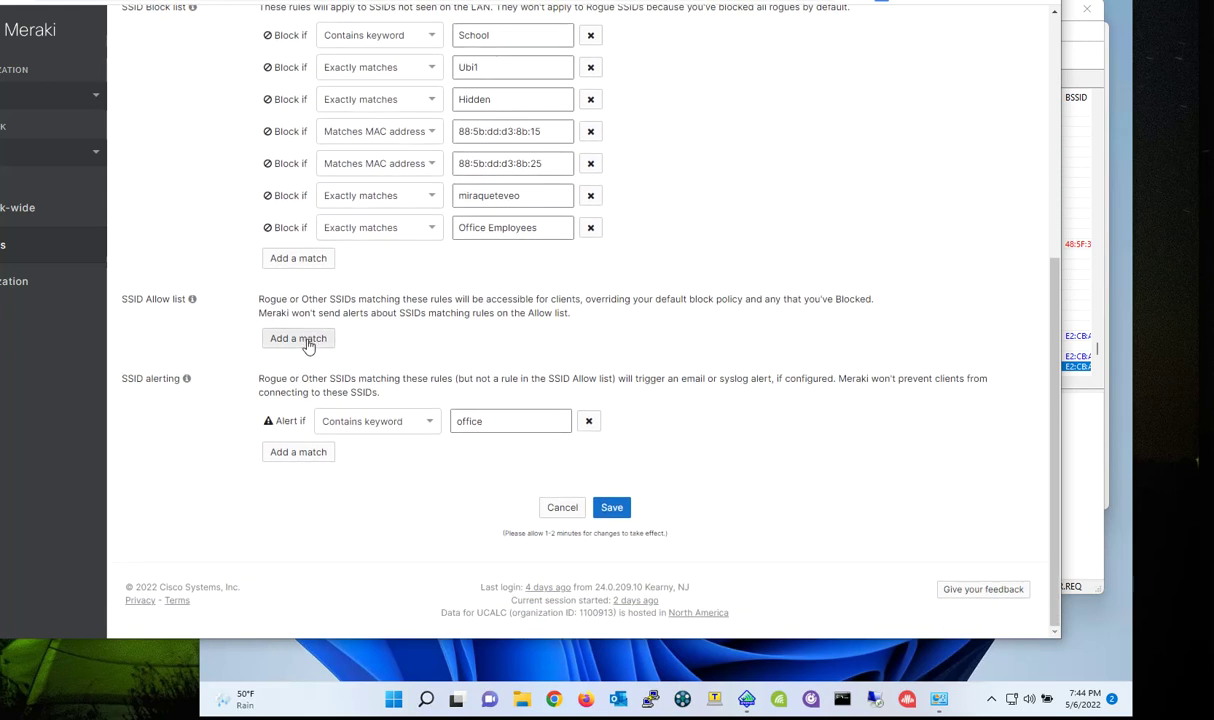
{"action": "left_click", "coordinate": [310, 341]}
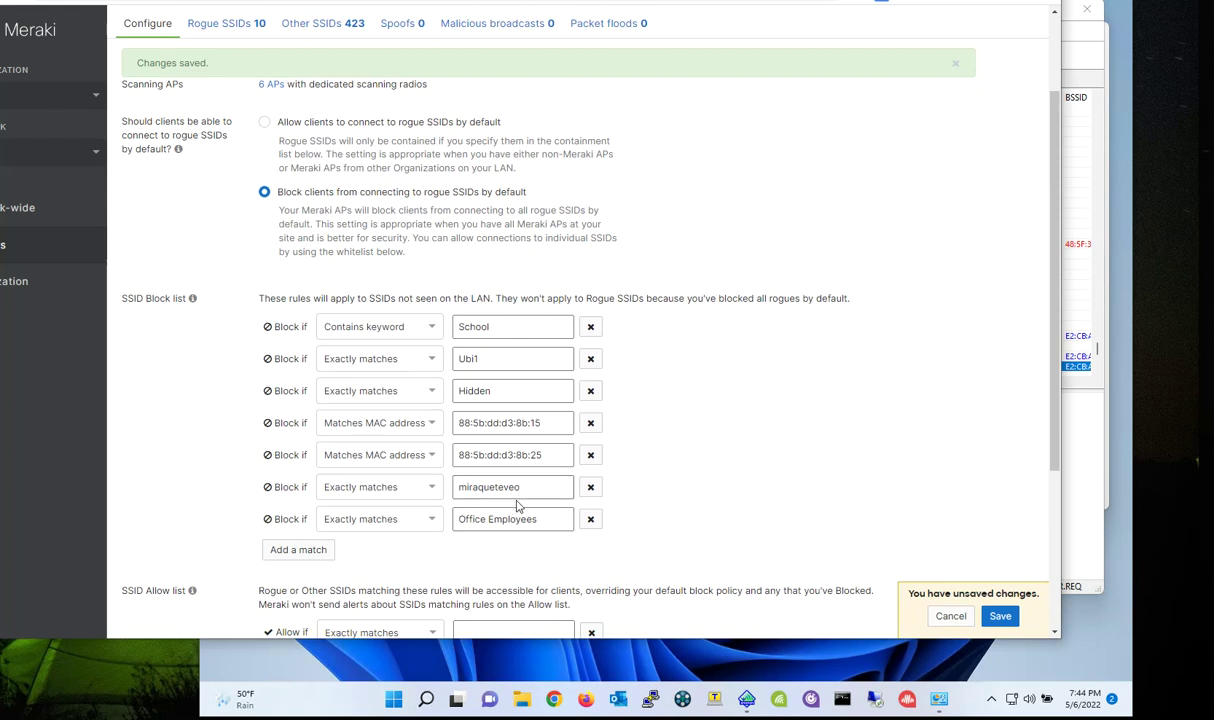
{"action": "scroll", "coordinate": [660, 505], "scroll_direction": "down", "scroll_amount": 3}
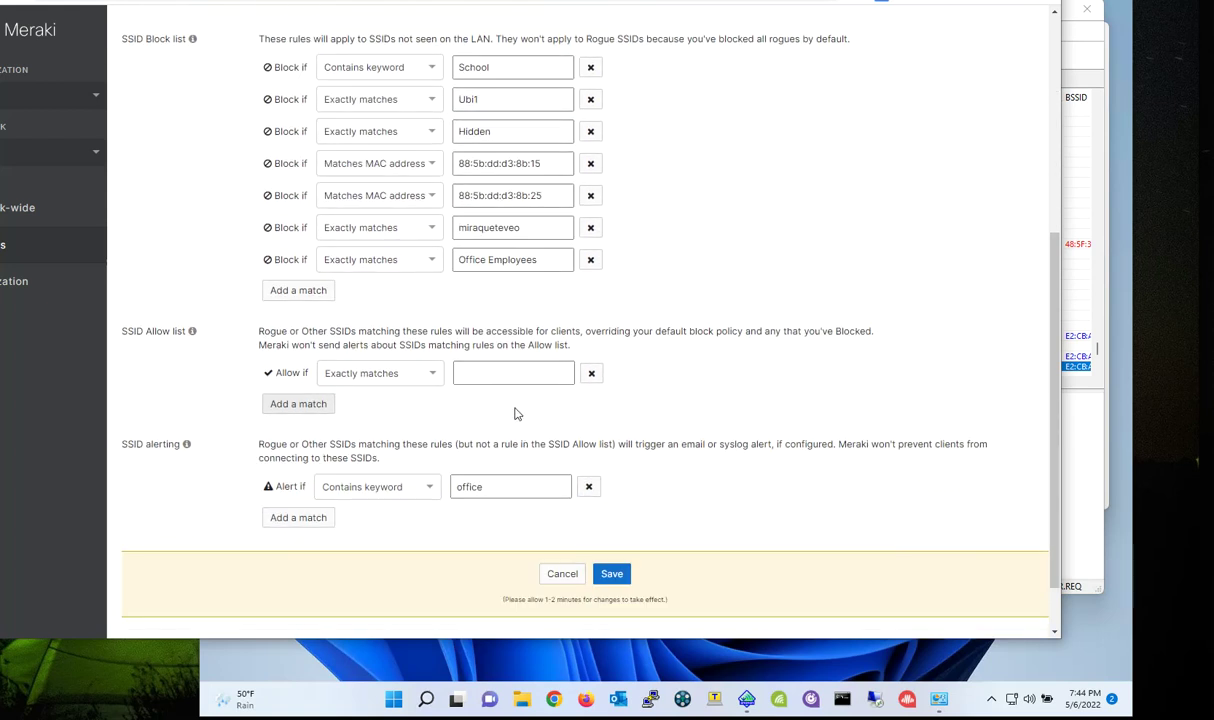
{"action": "left_click", "coordinate": [494, 372]}
{"action": "type", "text": "F"}
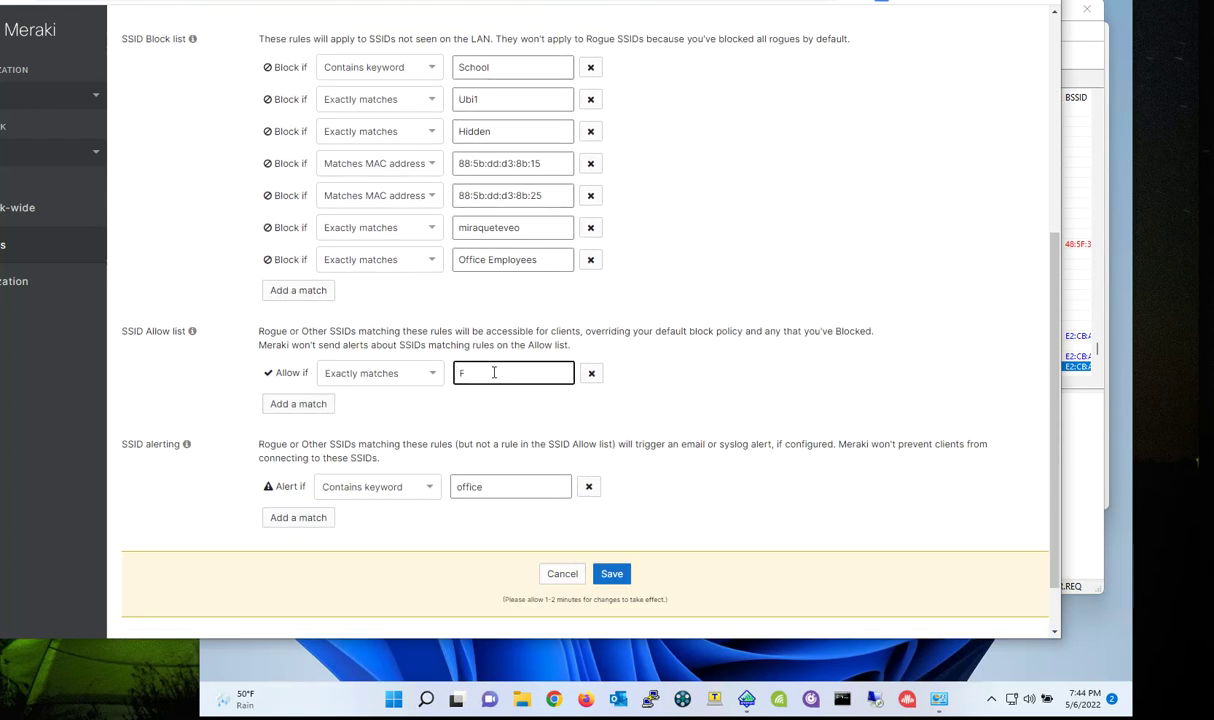
{"action": "type", "text": "iWii"}
{"action": "left_click", "coordinate": [614, 575]}
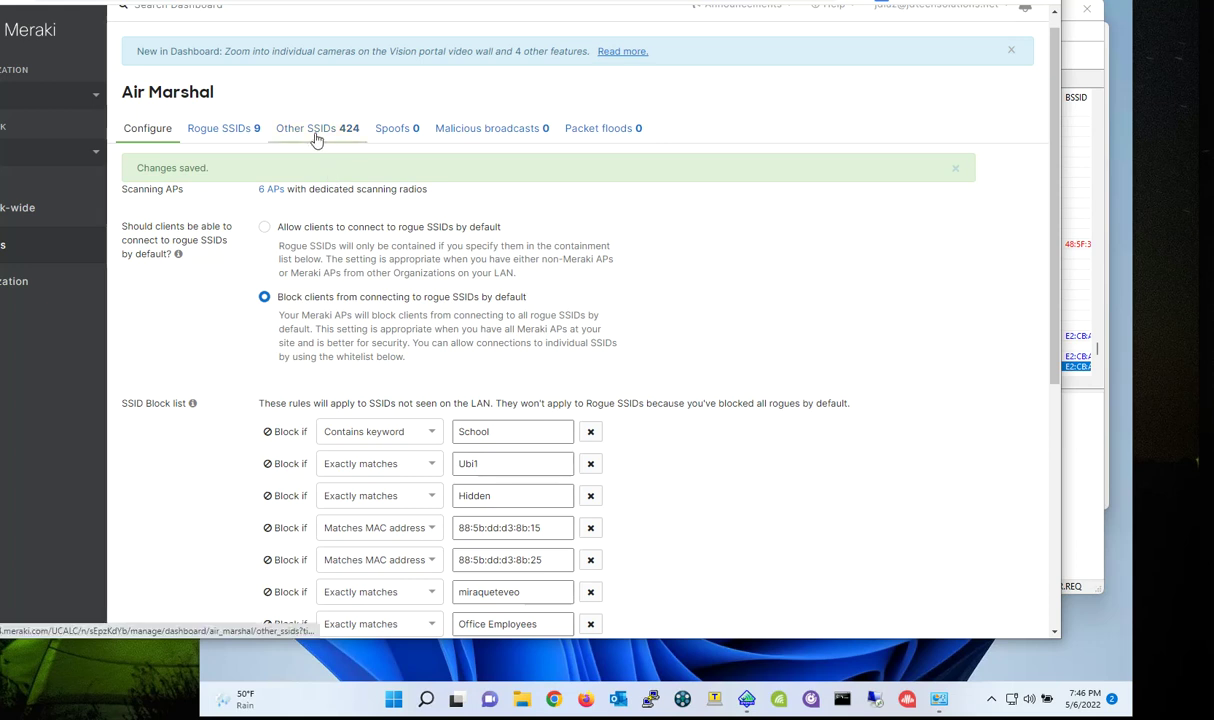
Step: Browse the Other SSIDs list to its fourth page and check the containment of Ubi1, leaving it unselected
{"action": "left_click", "coordinate": [316, 138]}
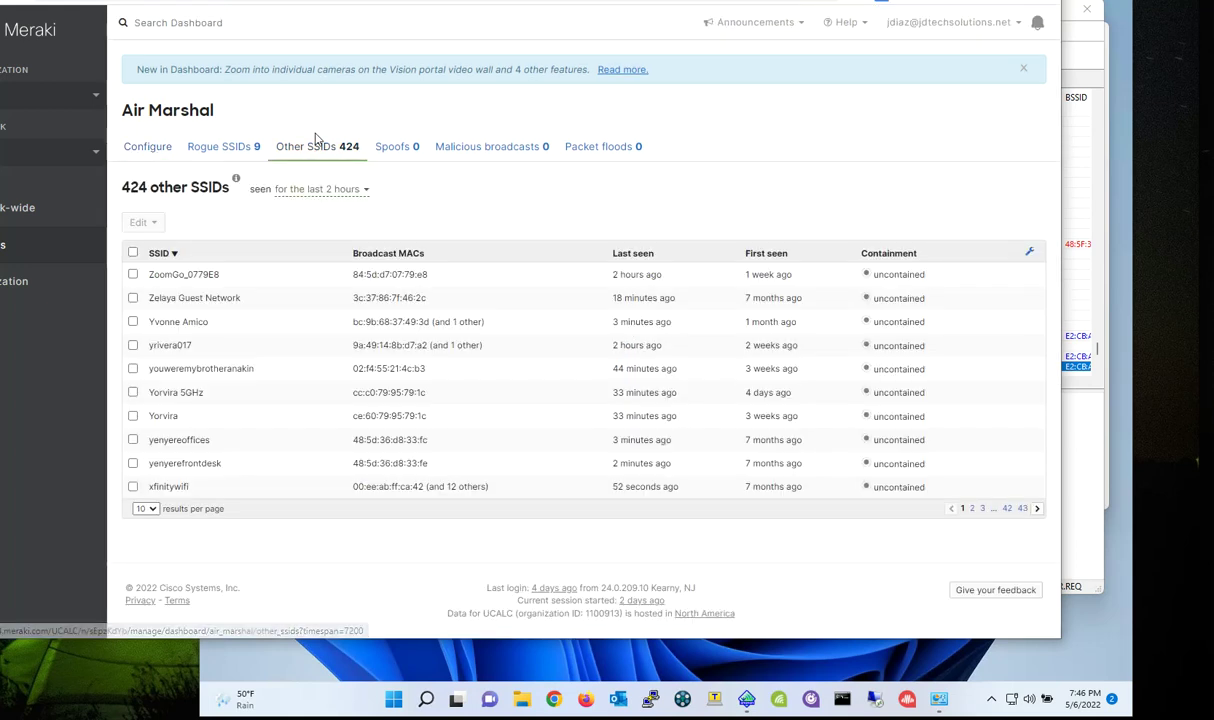
{"action": "left_click", "coordinate": [971, 509]}
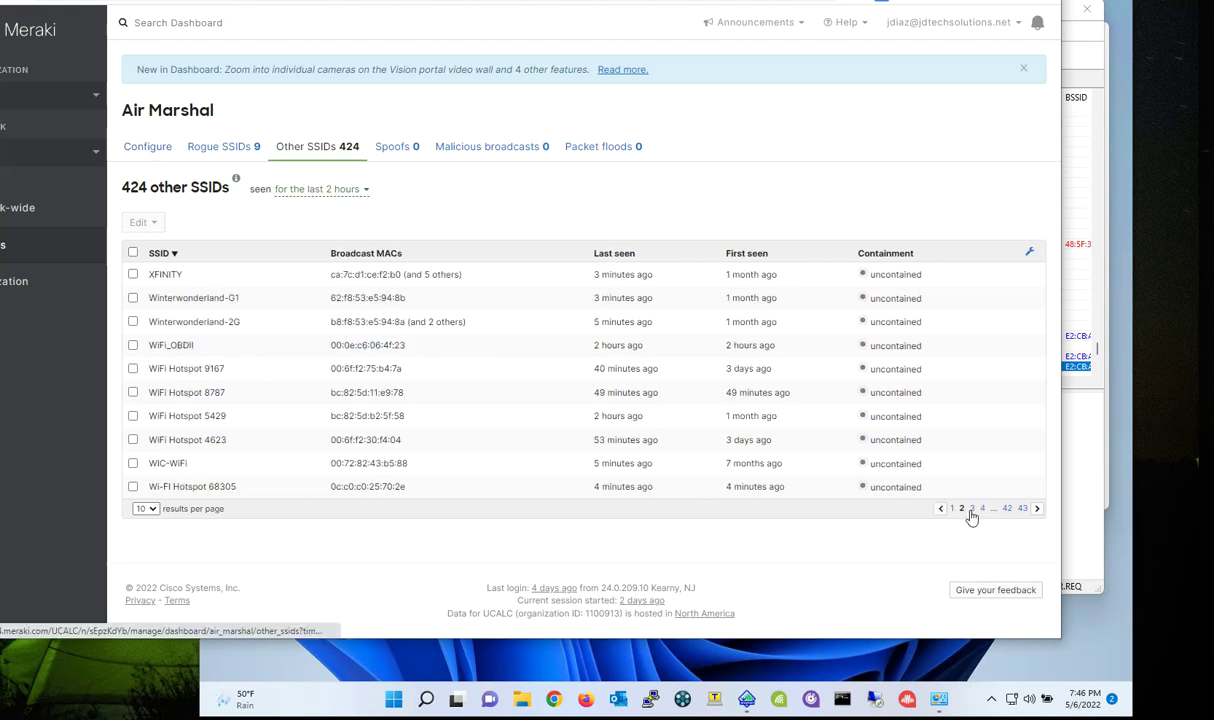
{"action": "left_click", "coordinate": [971, 509]}
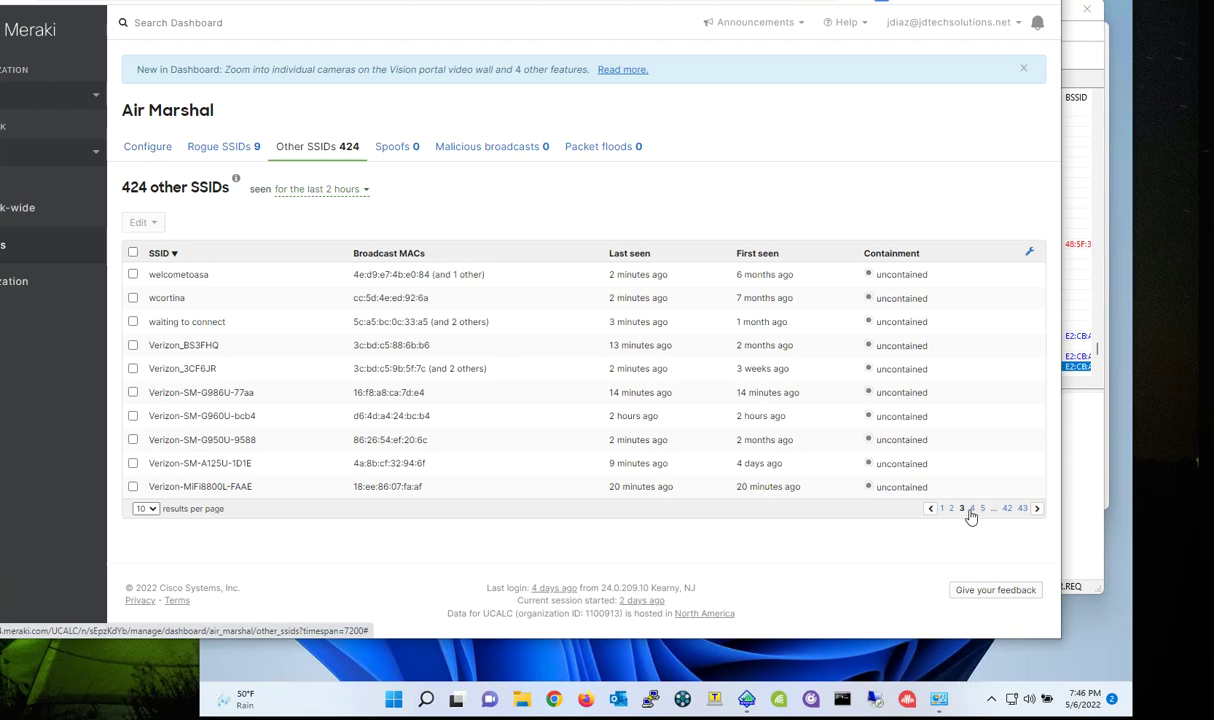
{"action": "left_click", "coordinate": [973, 510]}
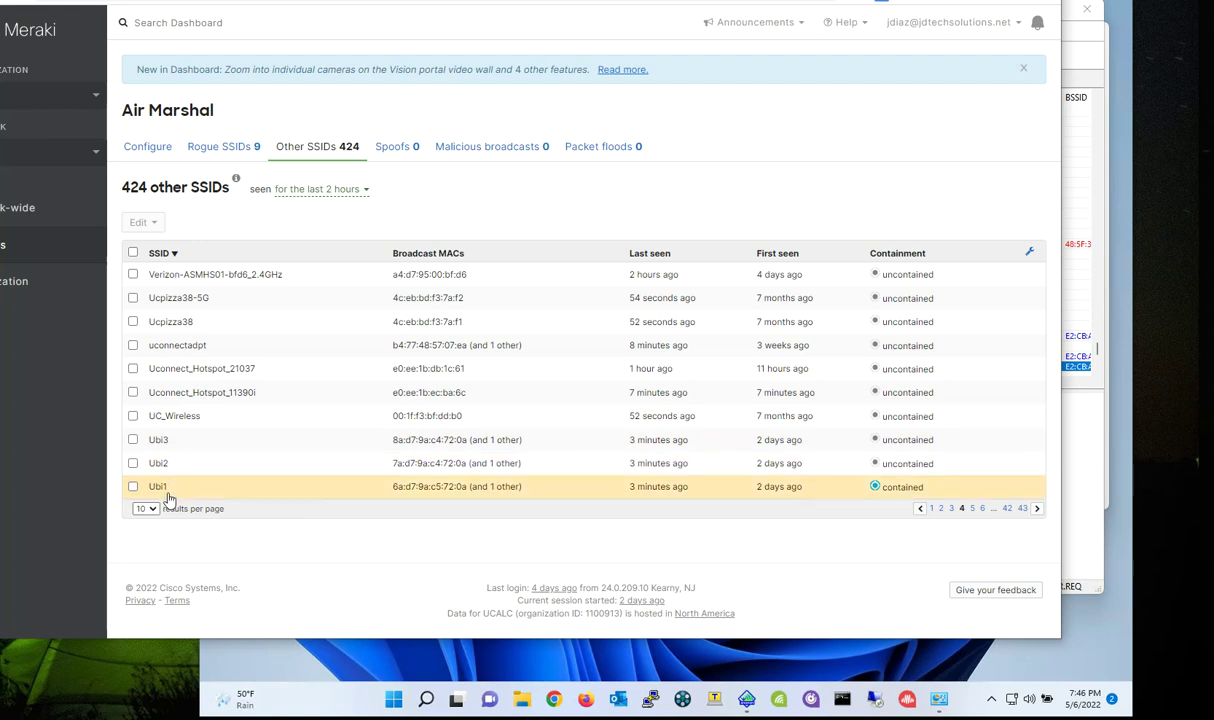
{"action": "left_click", "coordinate": [133, 487]}
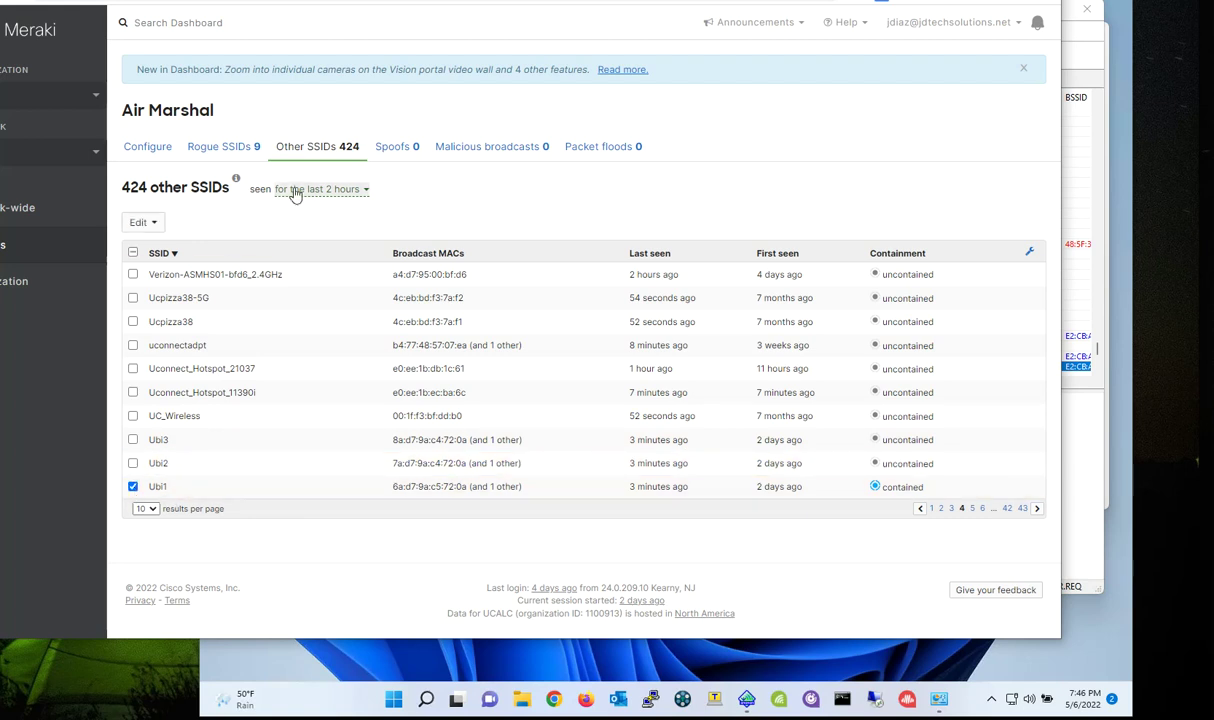
{"action": "left_click", "coordinate": [133, 487]}
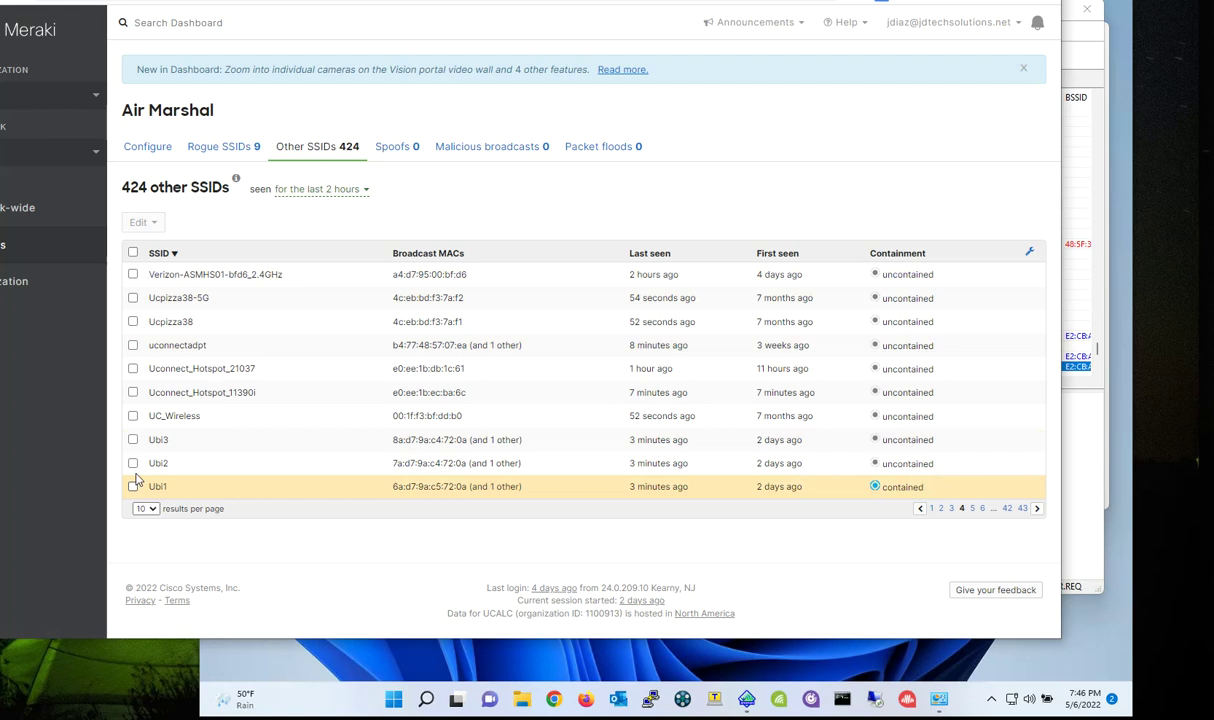
Step: Contain the SSID Ubi2 by SSID, confirm the action and save the change
{"action": "left_click", "coordinate": [133, 463]}
{"action": "left_click", "coordinate": [155, 226]}
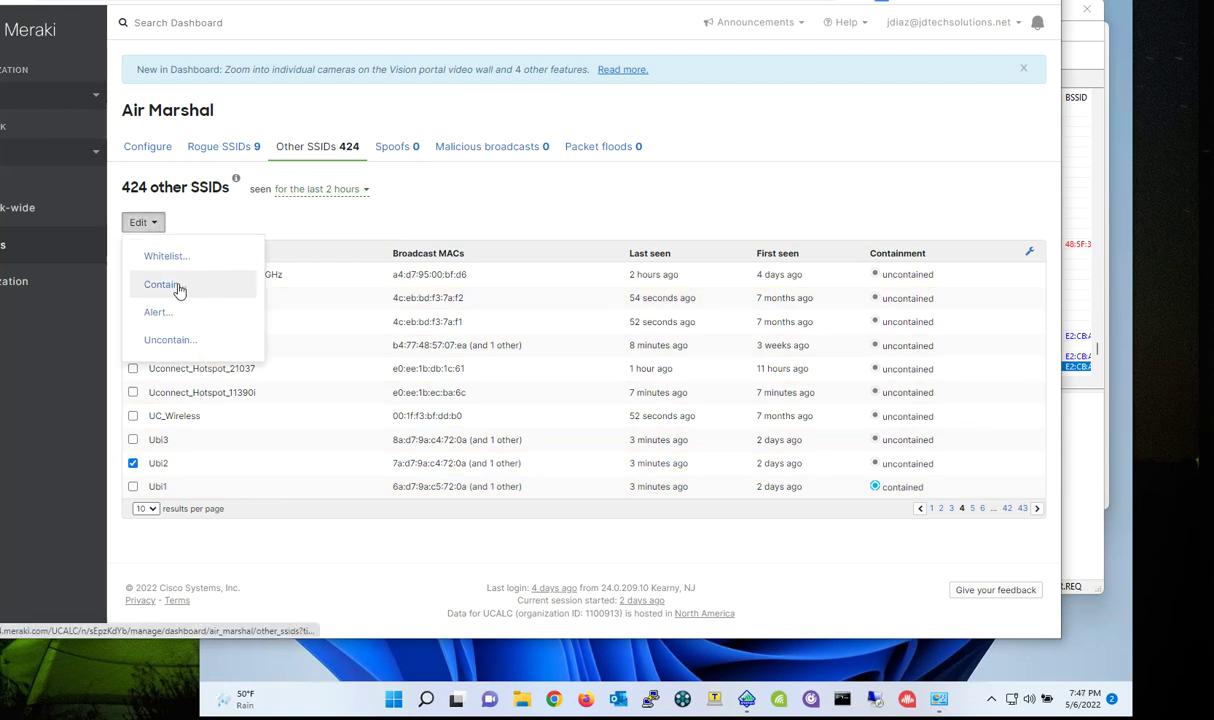
{"action": "left_click", "coordinate": [173, 284]}
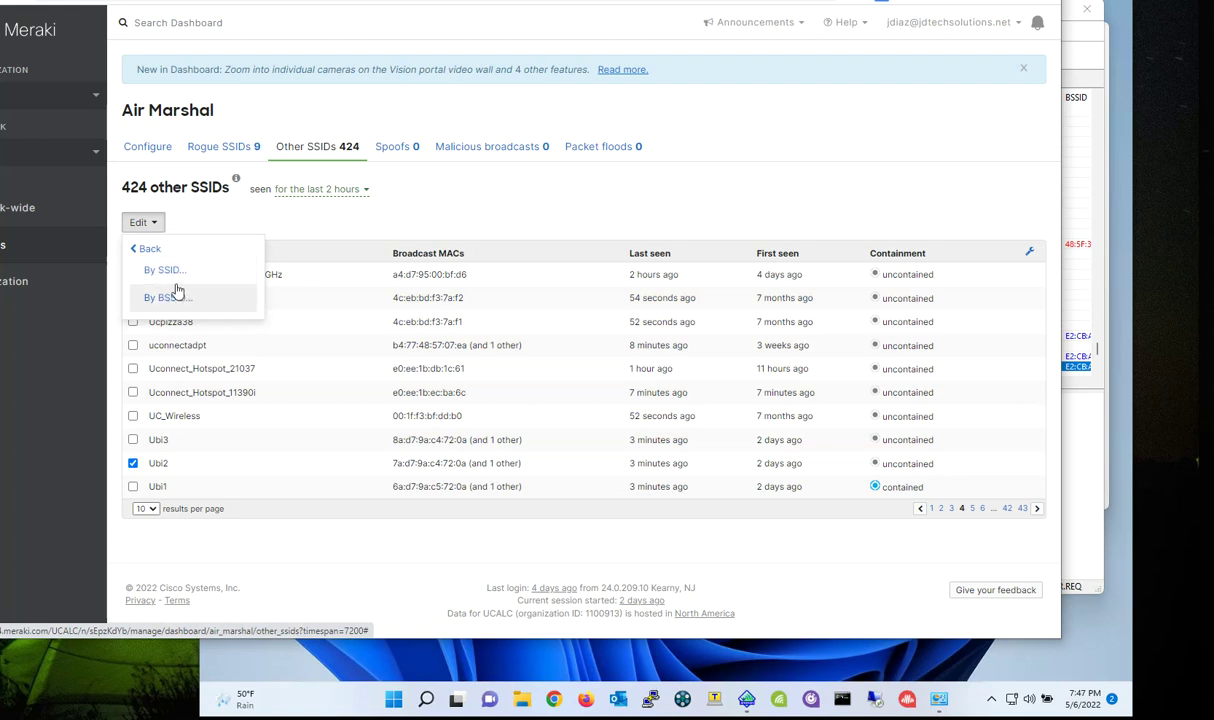
{"action": "left_click", "coordinate": [163, 271]}
{"action": "left_click", "coordinate": [156, 318]}
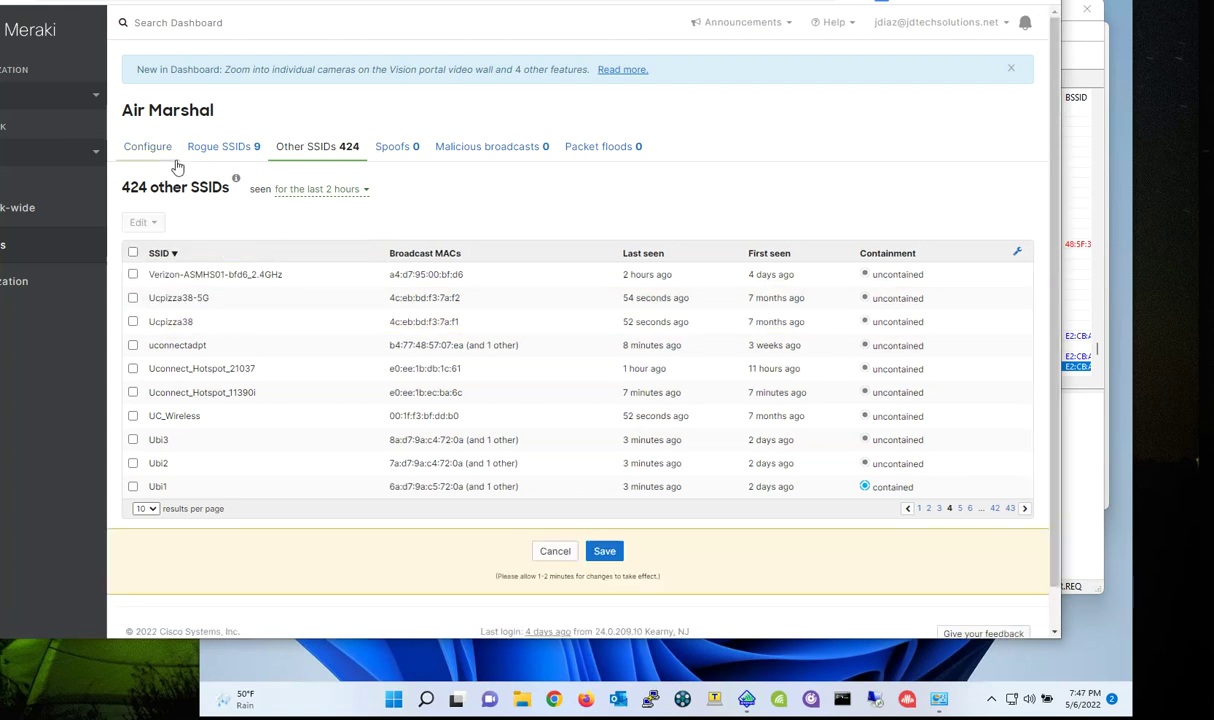
{"action": "left_click", "coordinate": [604, 551]}
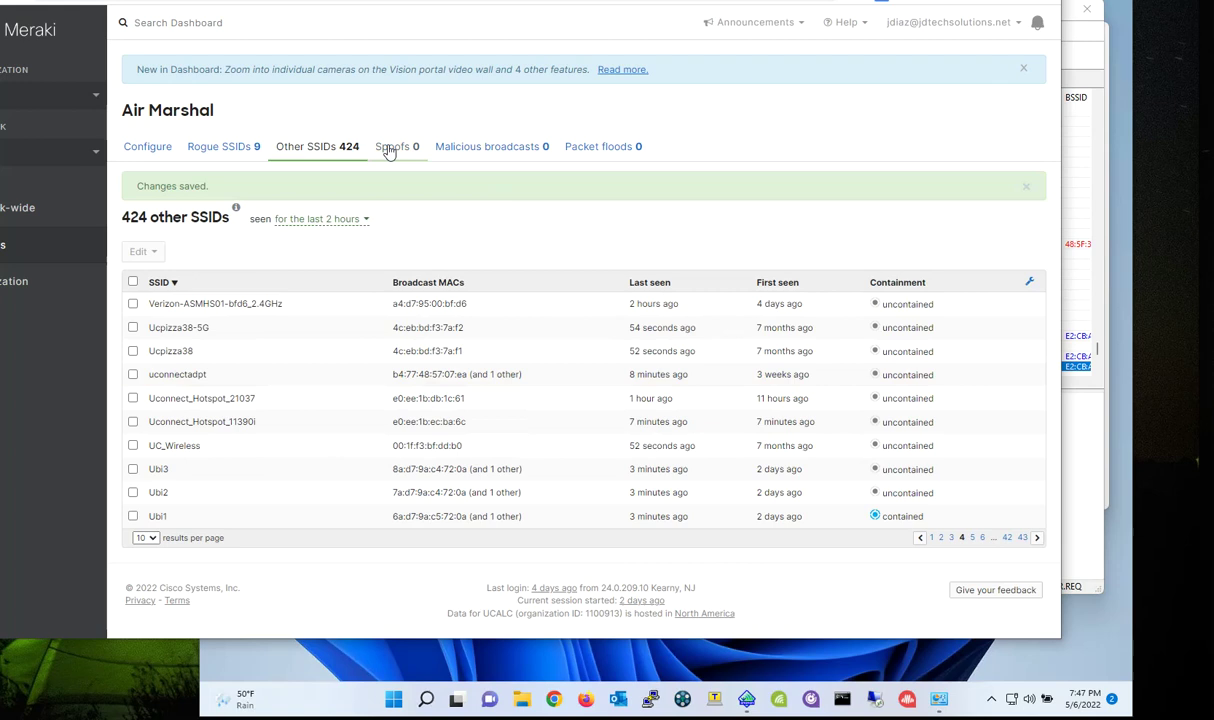
Step: Review the block and allow rules in the Air Marshal configuration, and check the rogue SSIDs list
{"action": "left_click", "coordinate": [155, 150]}
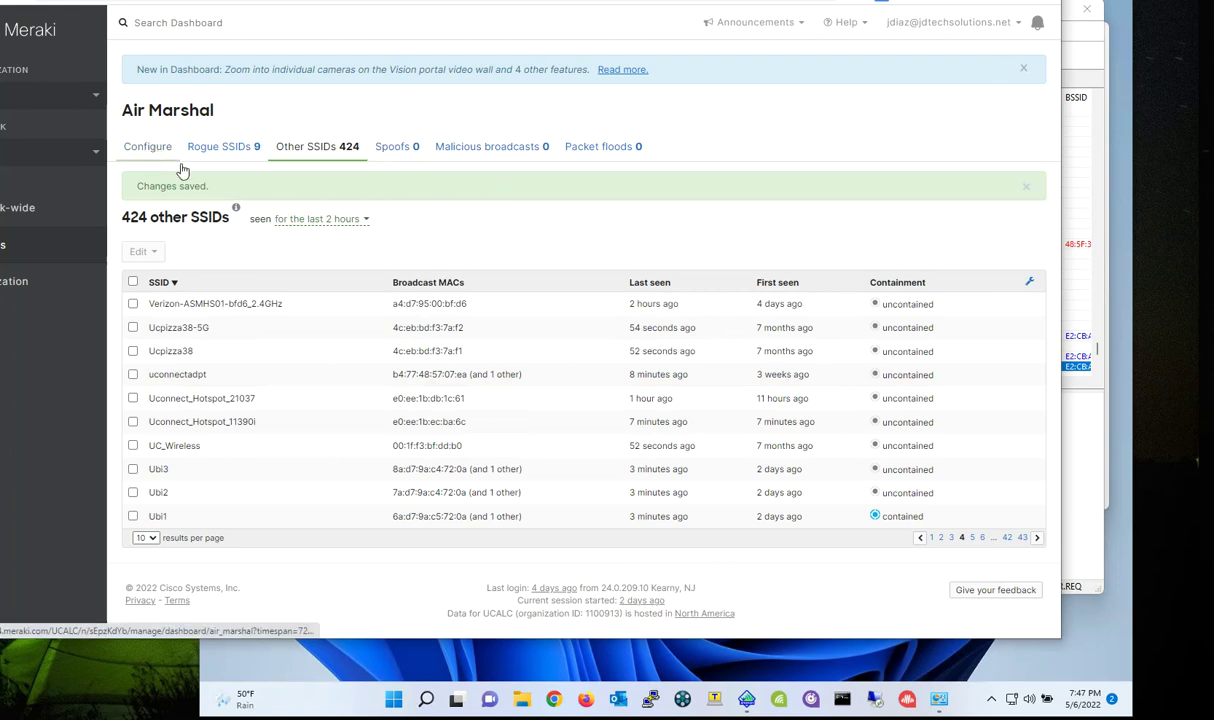
{"action": "scroll", "coordinate": [550, 496], "scroll_direction": "down", "scroll_amount": 3}
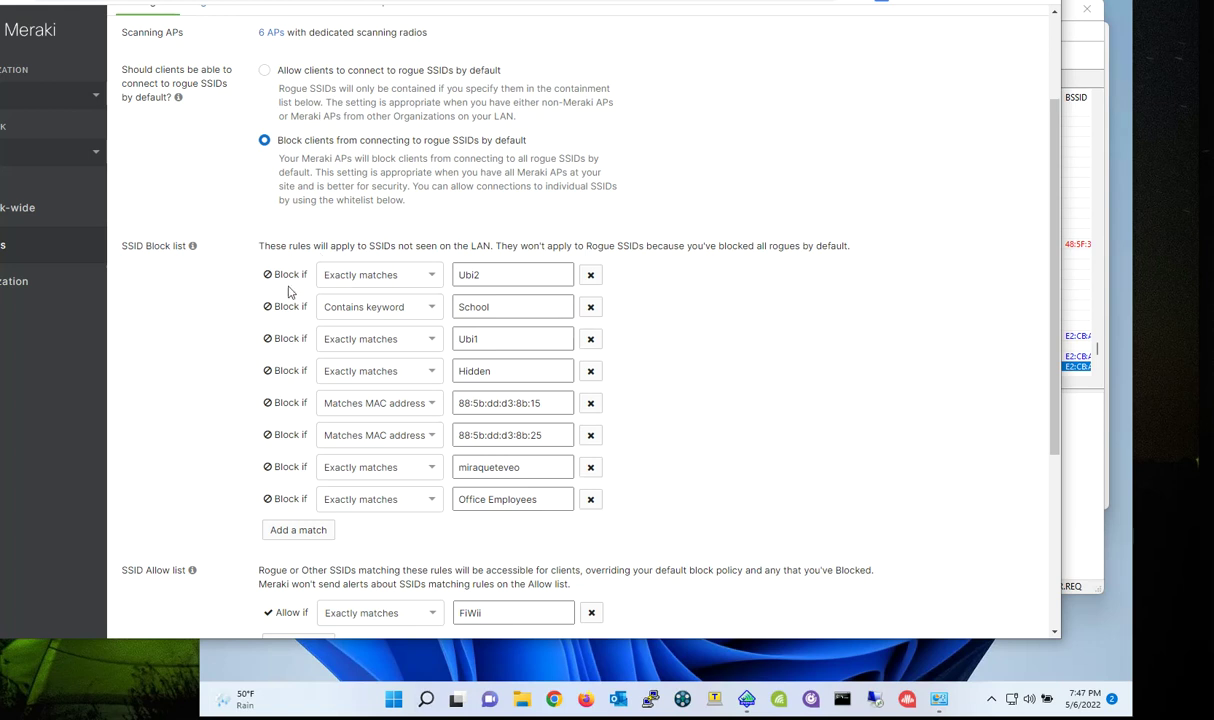
{"action": "scroll", "coordinate": [214, 314], "scroll_direction": "up", "scroll_amount": 2}
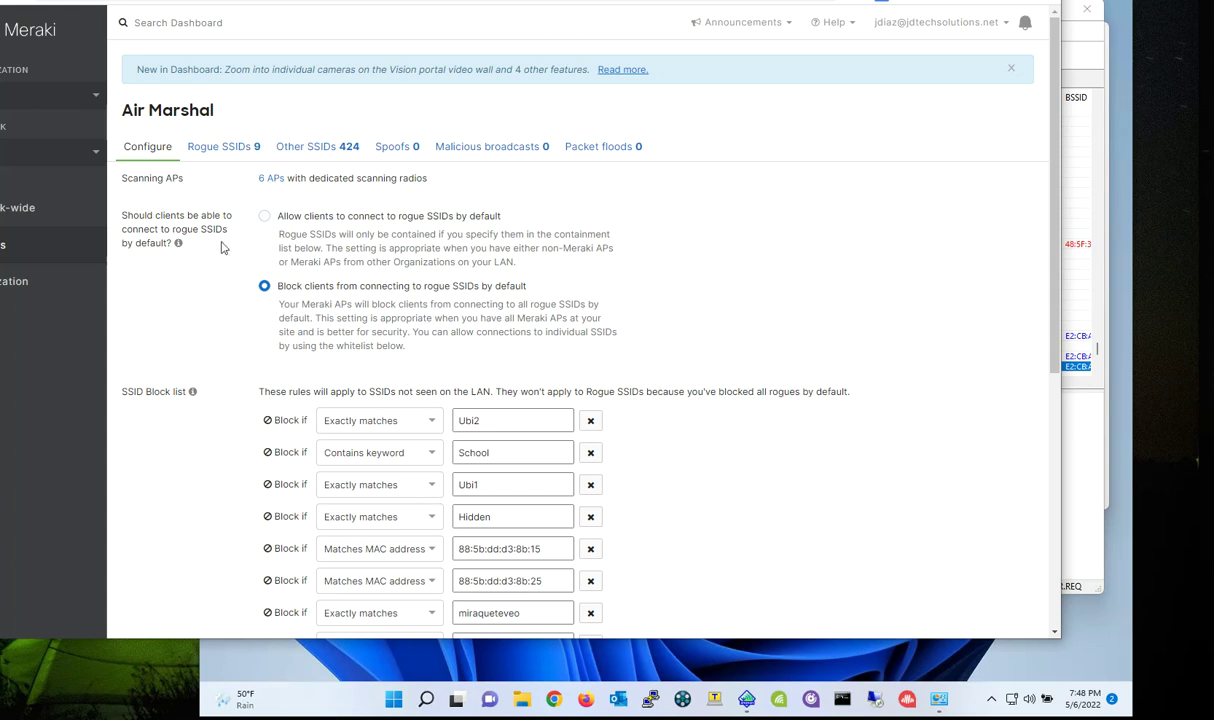
{"action": "left_click", "coordinate": [227, 159]}
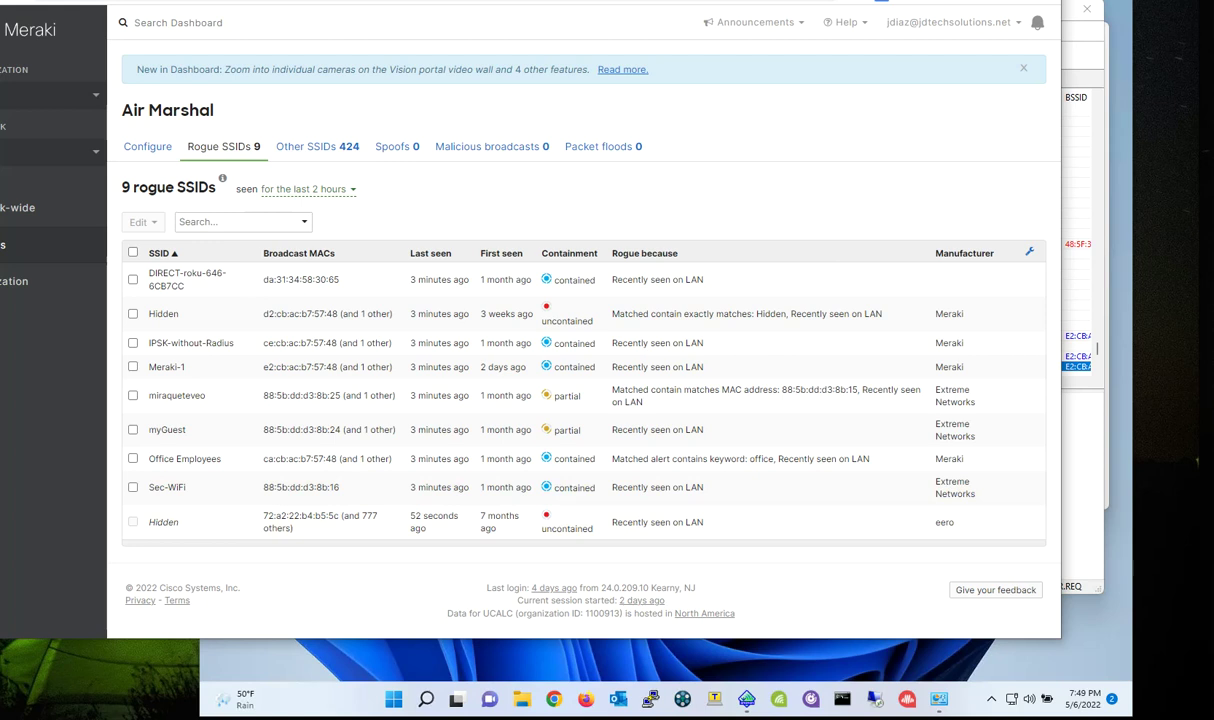
{"action": "mouse_move", "coordinate": [939, 699]}
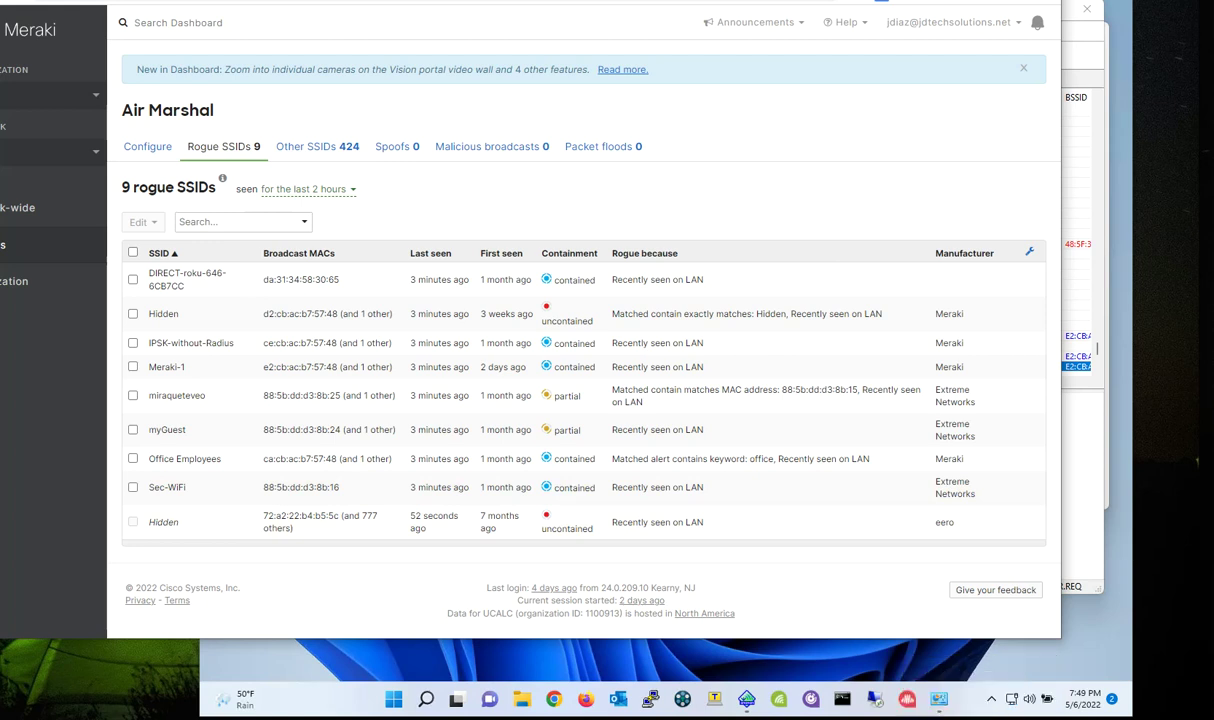